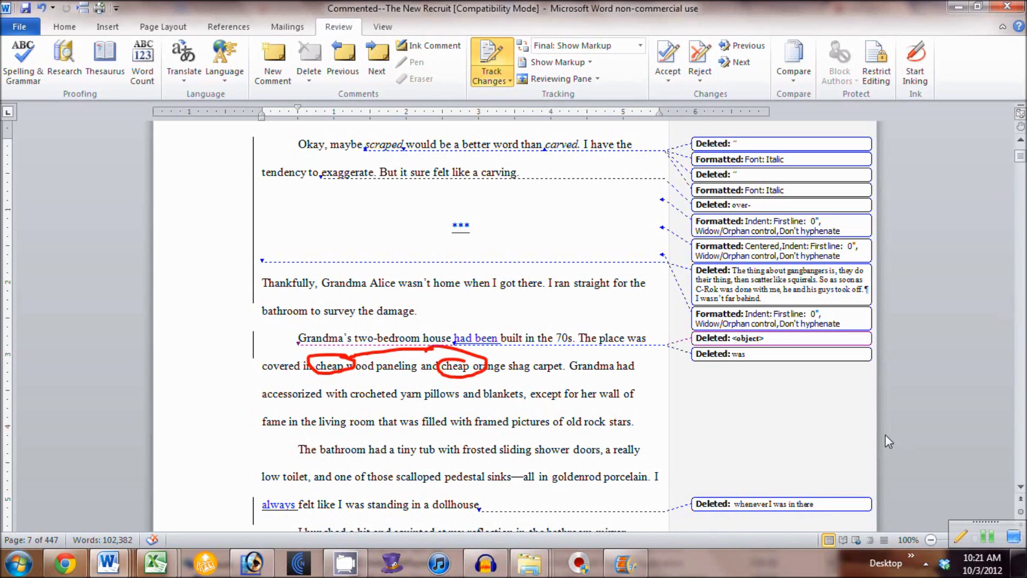
# - Scroll down through pages 7 and 8 to the phone-call passage and its reviewer comments
pyautogui.scroll(-4, 801, 446)
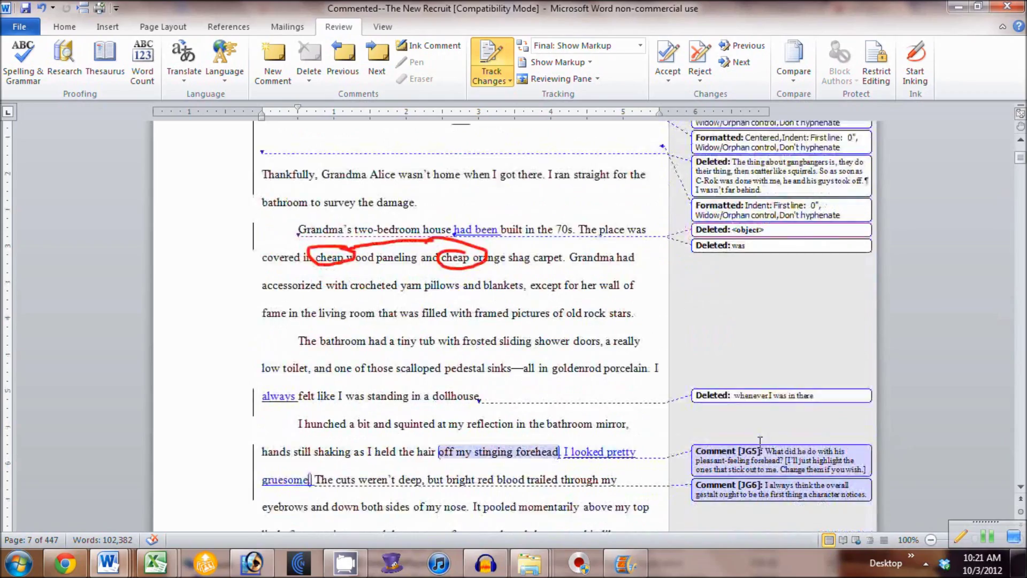
pyautogui.scroll(-3, 926, 439)
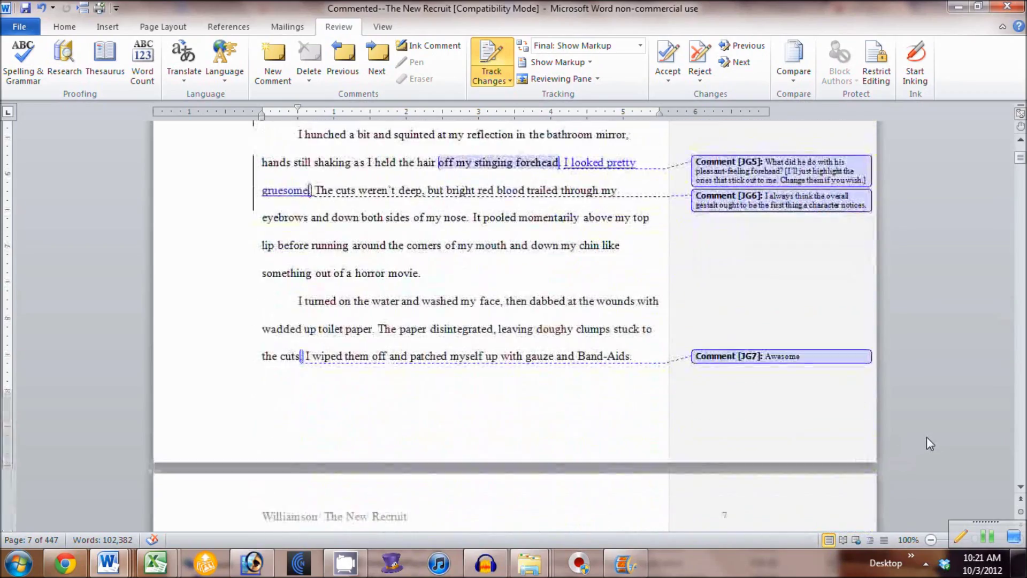
pyautogui.scroll(-2, 927, 437)
pyautogui.scroll(-6, 927, 437)
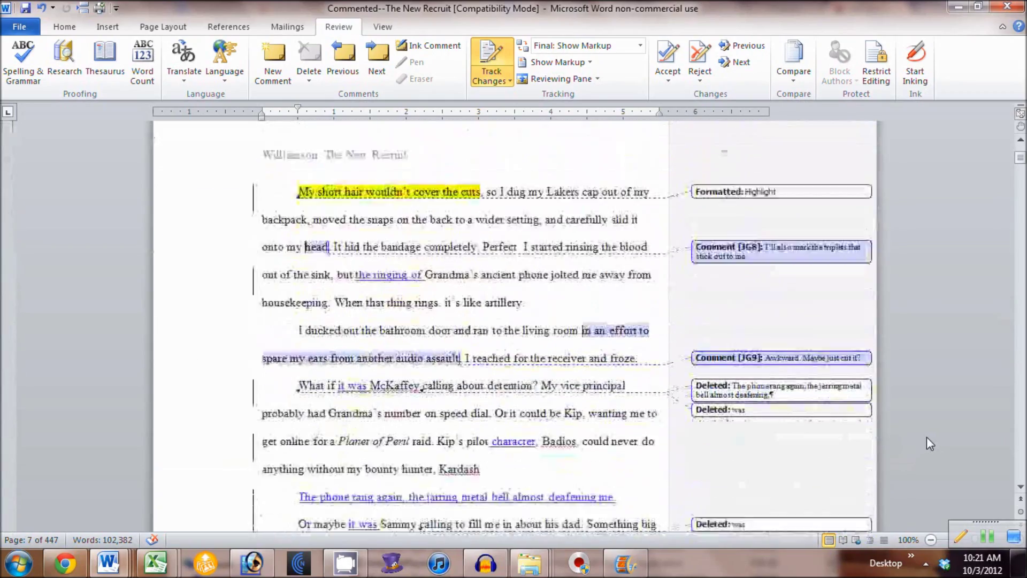
pyautogui.scroll(-1, 927, 444)
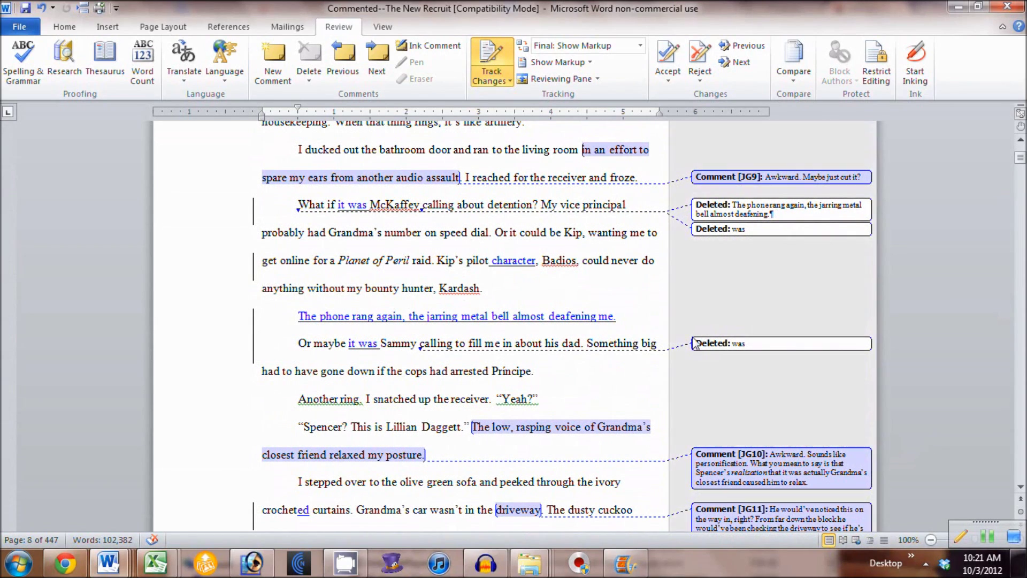
pyautogui.moveTo(514, 314)
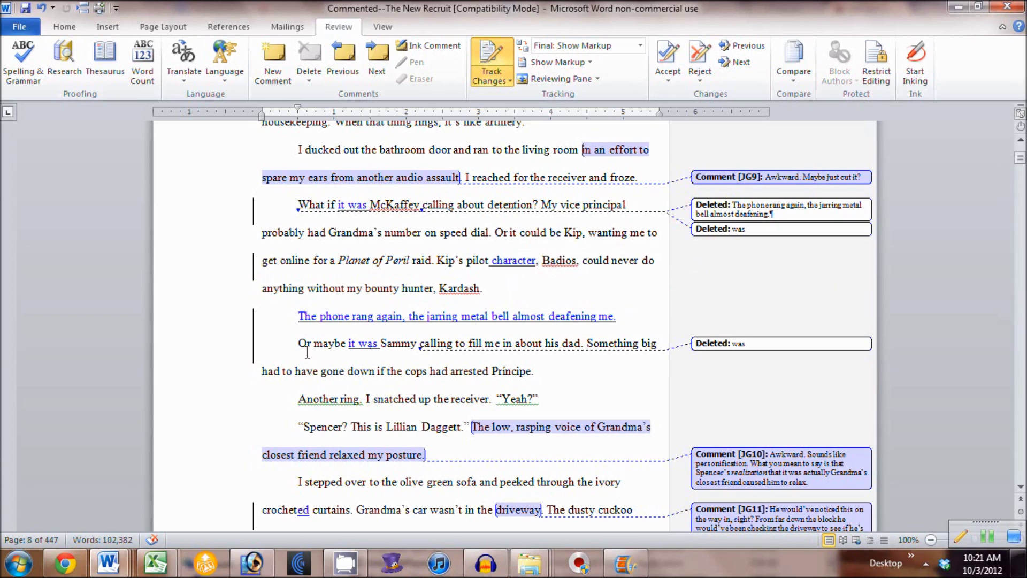
pyautogui.moveTo(369, 314)
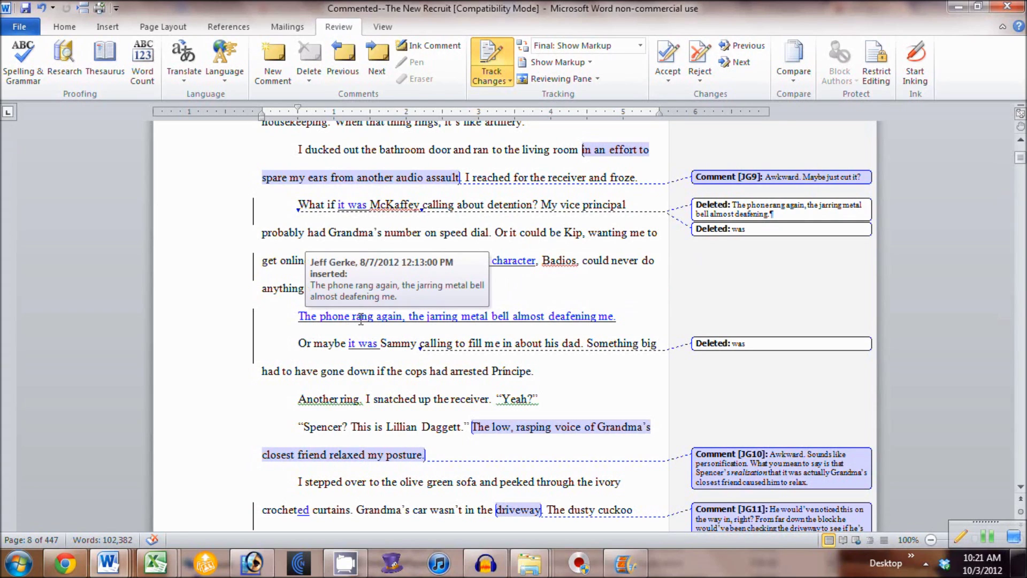
pyautogui.click(299, 343)
pyautogui.write('Hello')
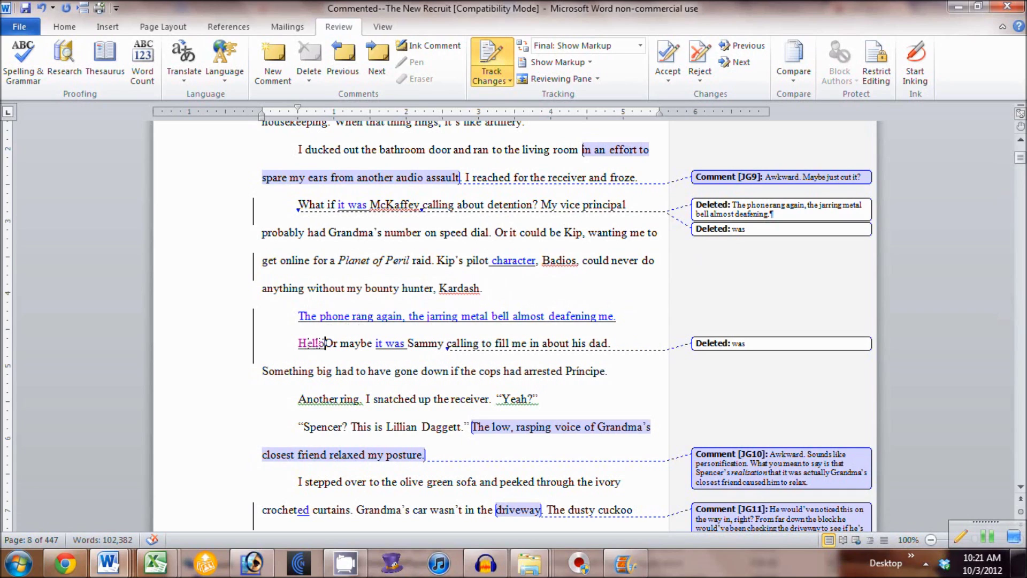
pyautogui.write('!')
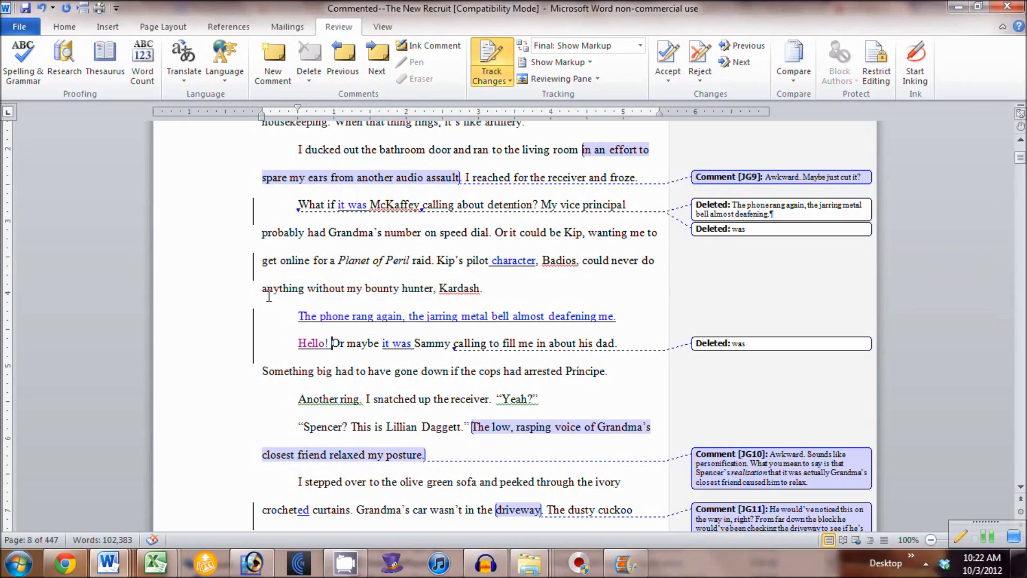
pyautogui.hotkey('ctrl', 'BackSpace')
pyautogui.hotkey('ctrl', 'BackSpace')
pyautogui.scroll(1, 432, 289)
# - Return to page 7's circled 'cheap' passage and toggle Track Changes off and back on
pyautogui.scroll(10, 432, 289)
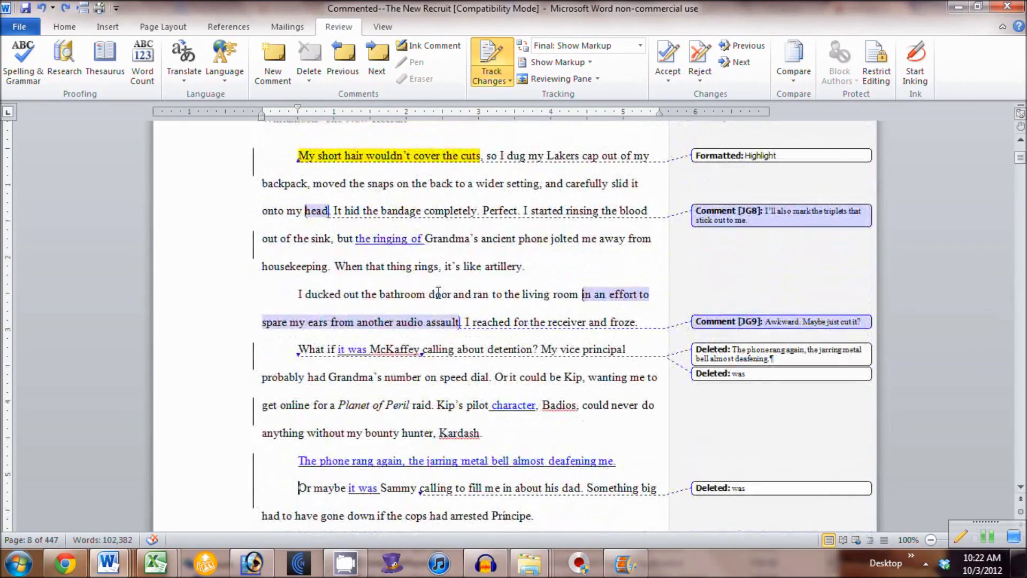
pyautogui.scroll(4, 439, 292)
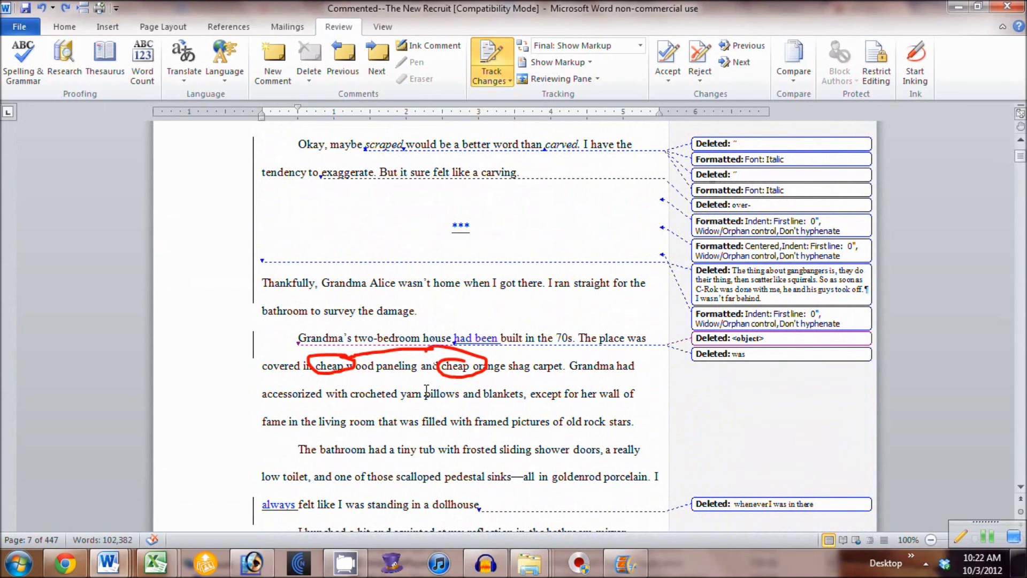
pyautogui.click(491, 57)
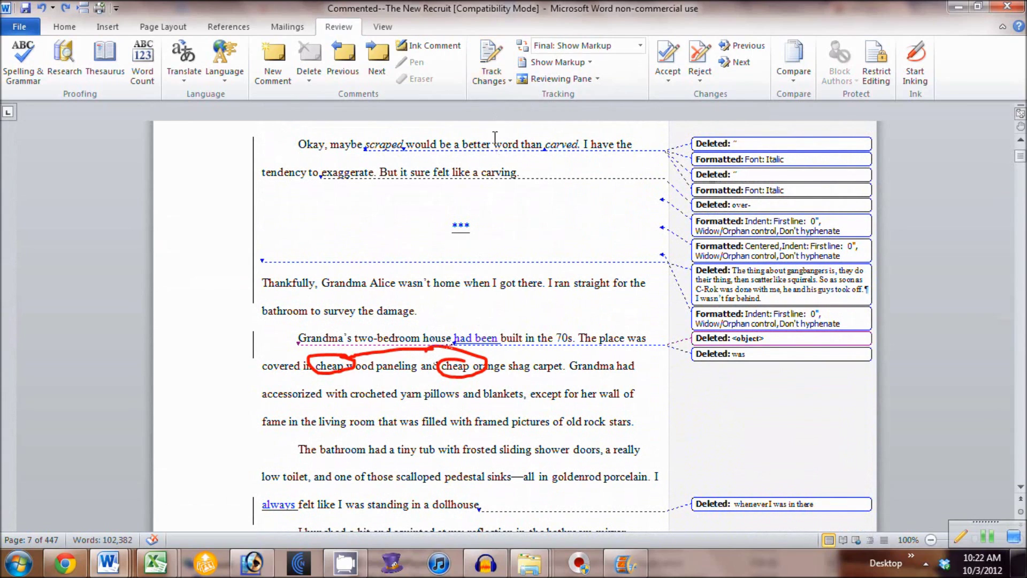
pyautogui.click(492, 59)
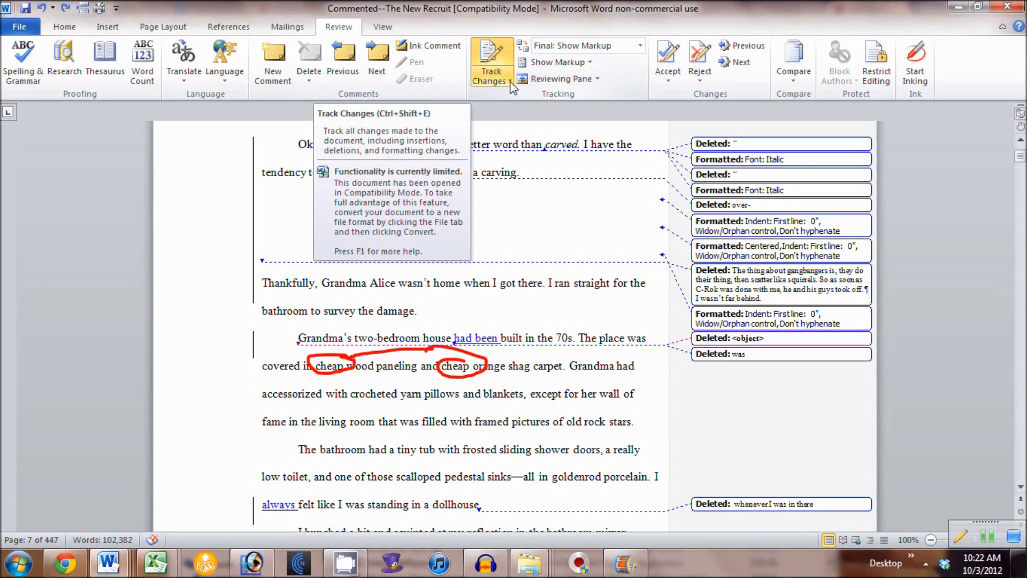
# - Inspect the Insertions, Deletions and Changed lines markup styles, then cancel without changing anything
pyautogui.click(510, 83)
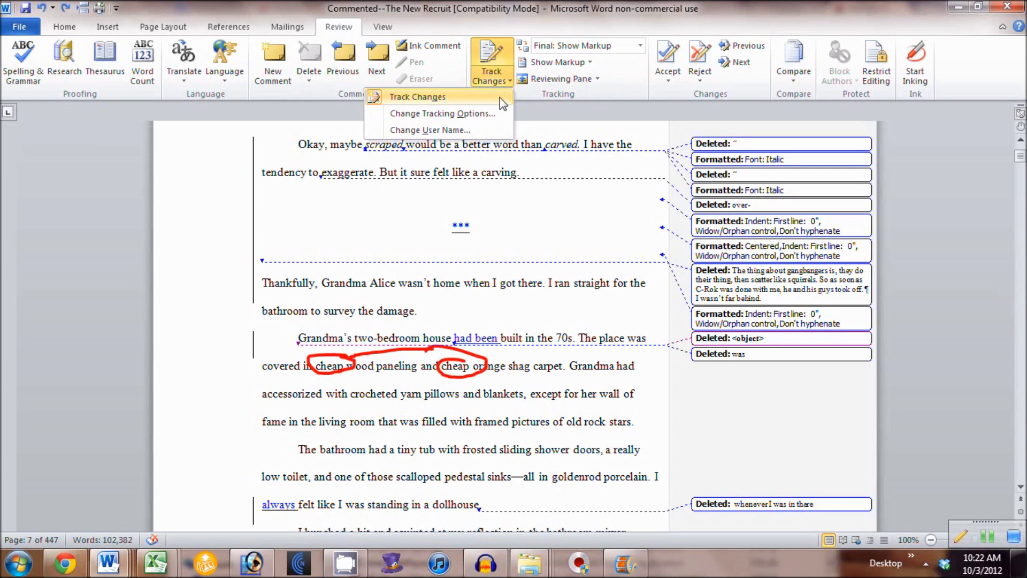
pyautogui.click(490, 120)
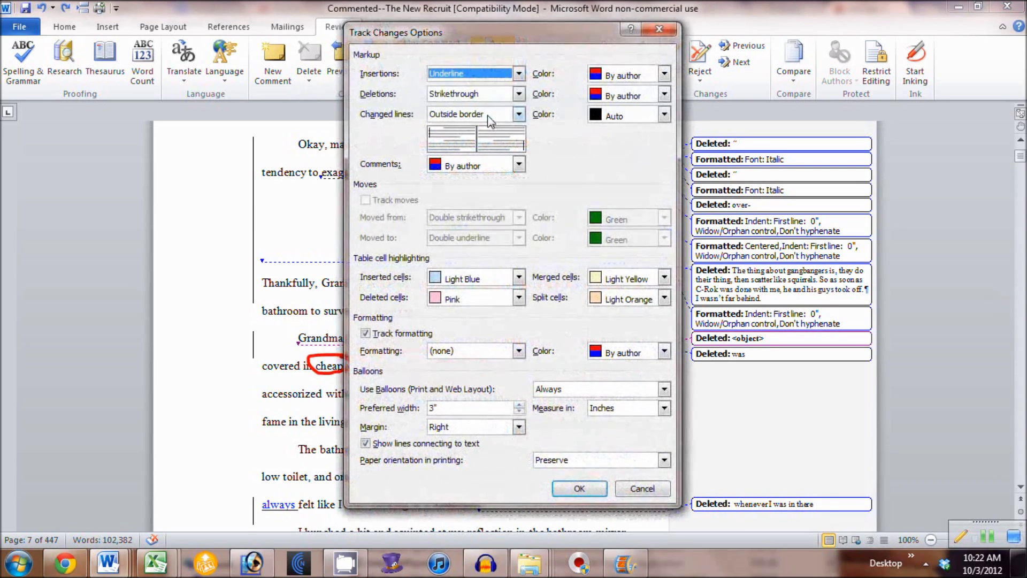
pyautogui.click(519, 74)
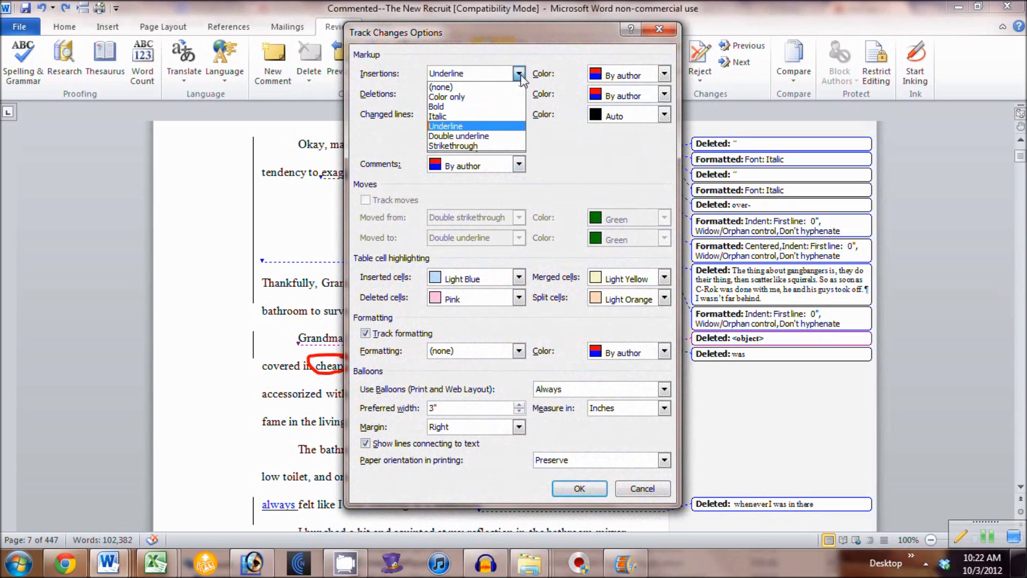
pyautogui.click(520, 76)
pyautogui.click(519, 95)
pyautogui.click(519, 95)
pyautogui.click(520, 114)
pyautogui.click(522, 115)
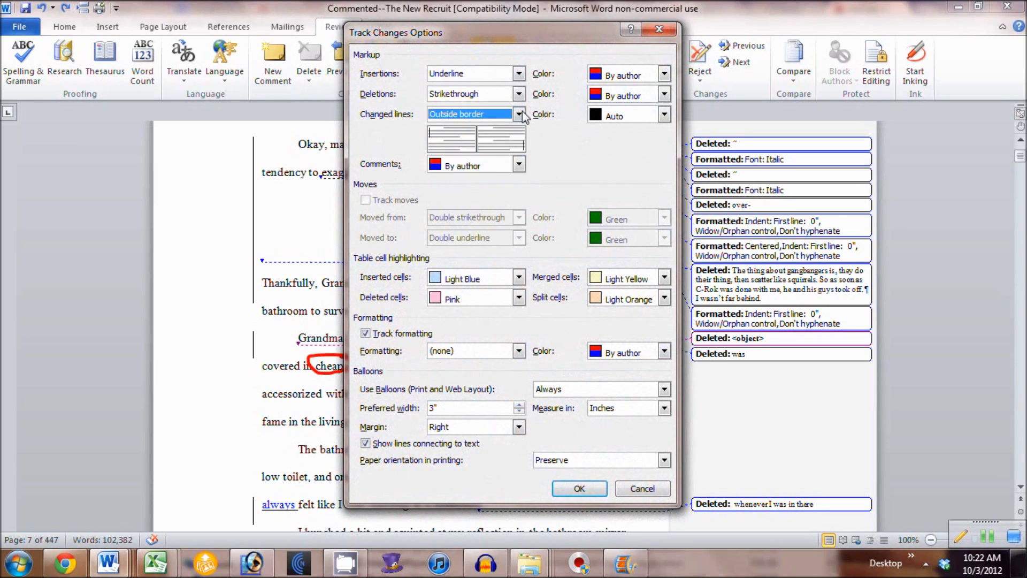
pyautogui.click(656, 491)
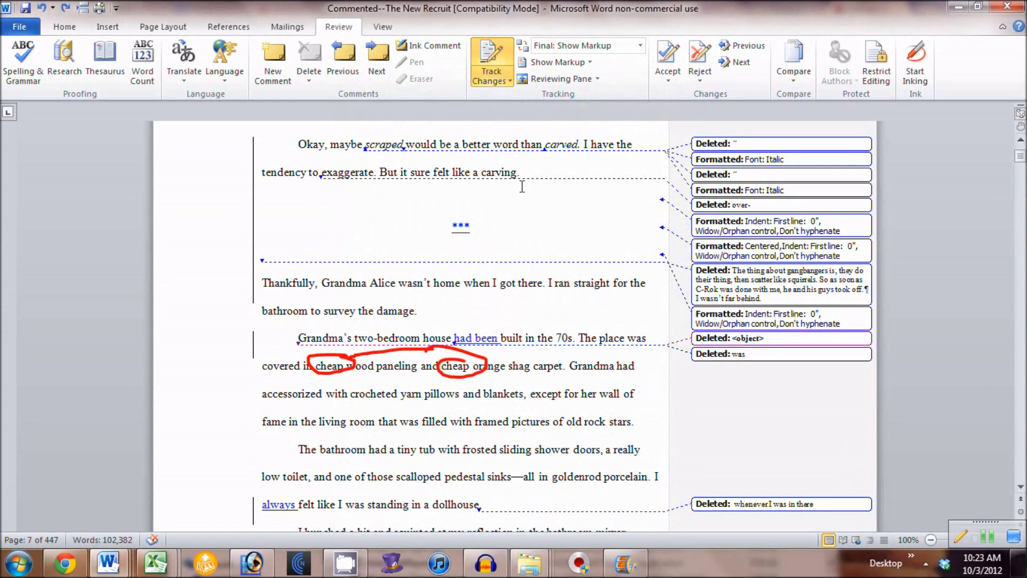
pyautogui.click(510, 83)
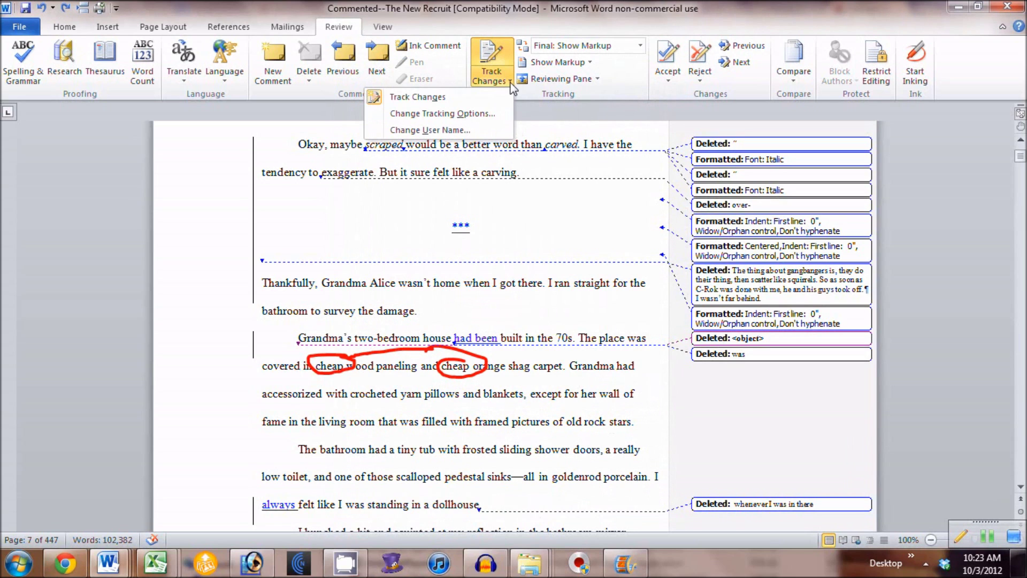
pyautogui.click(494, 129)
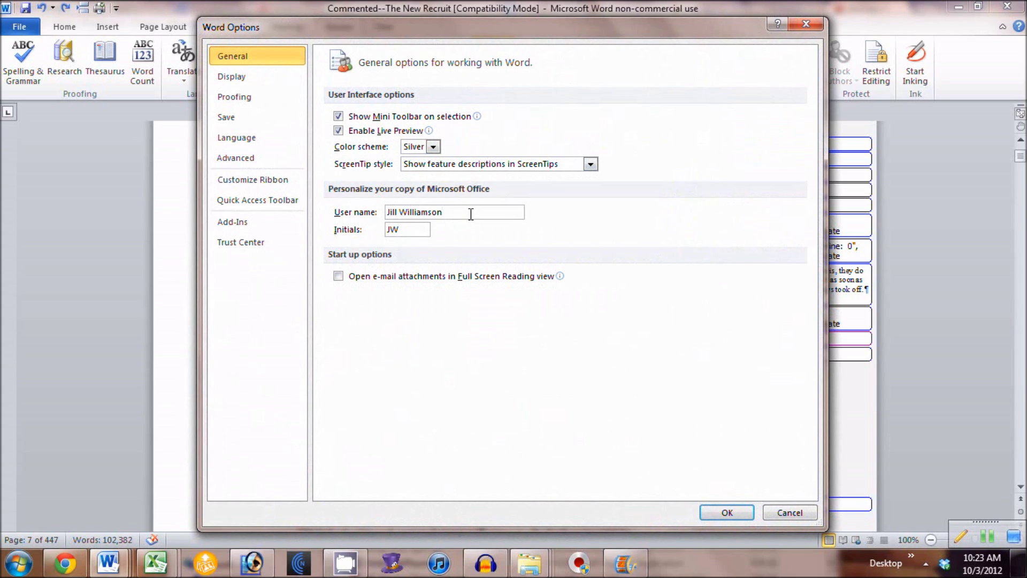
pyautogui.moveTo(463, 214); pyautogui.dragTo(376, 214)
pyautogui.click(480, 214)
pyautogui.moveTo(426, 229); pyautogui.dragTo(375, 231)
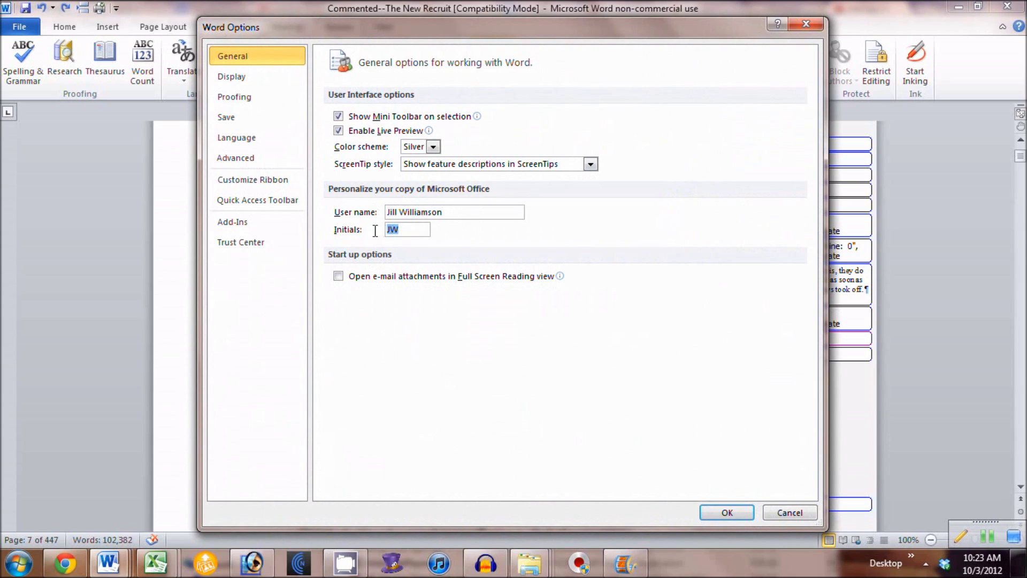
pyautogui.click(720, 512)
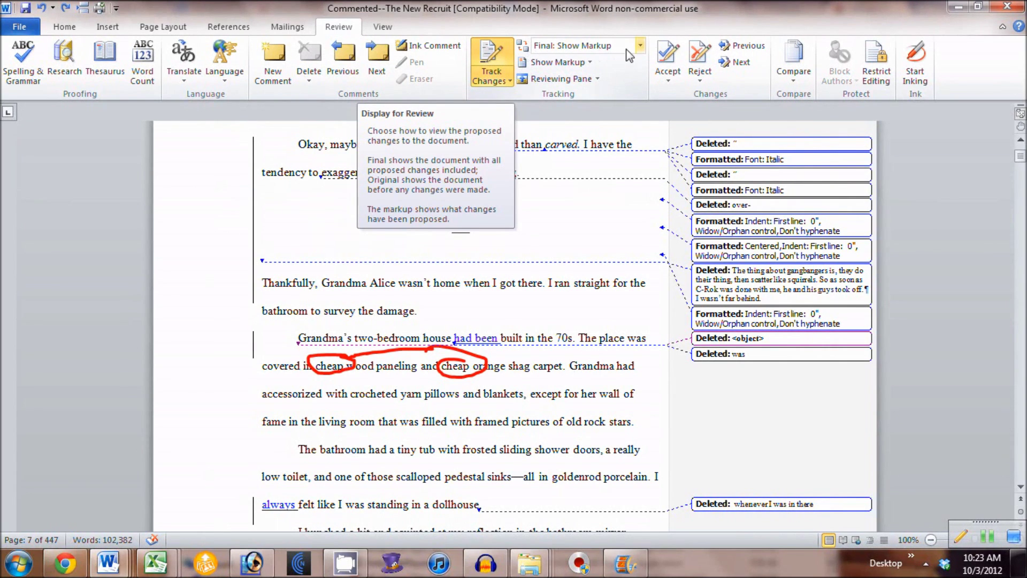
pyautogui.click(641, 48)
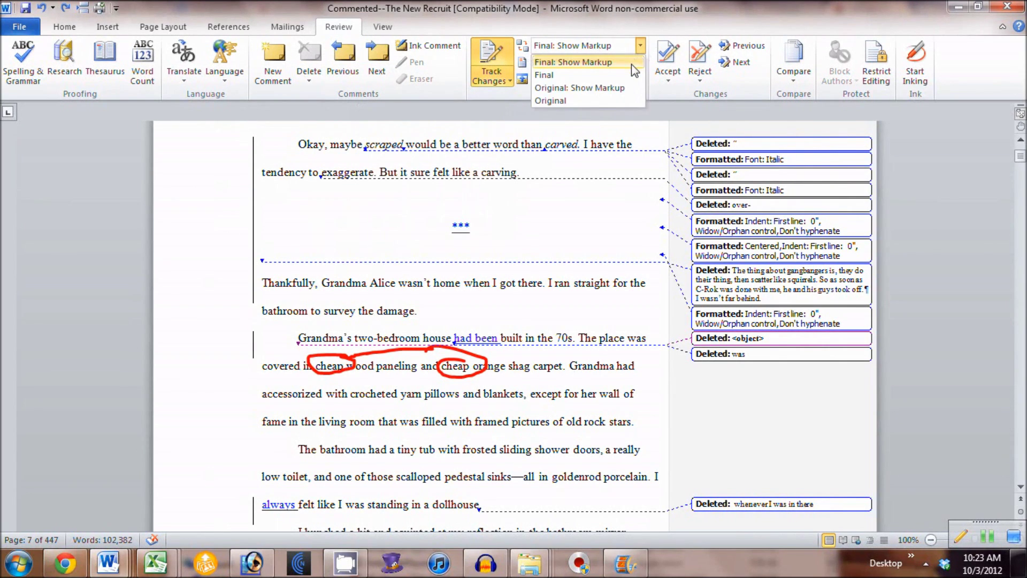
pyautogui.click(633, 63)
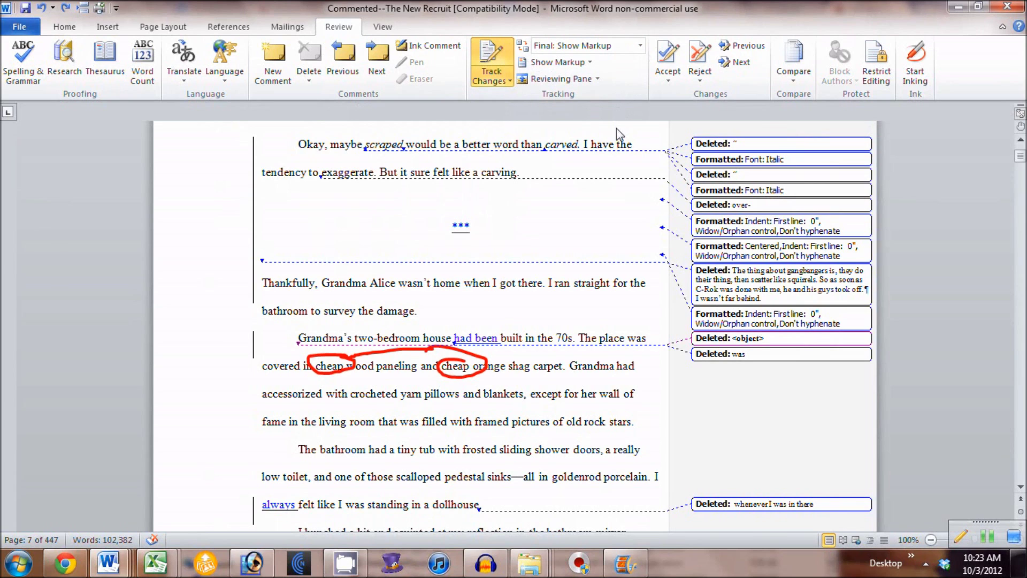
pyautogui.scroll(-1, 615, 194)
pyautogui.click(641, 48)
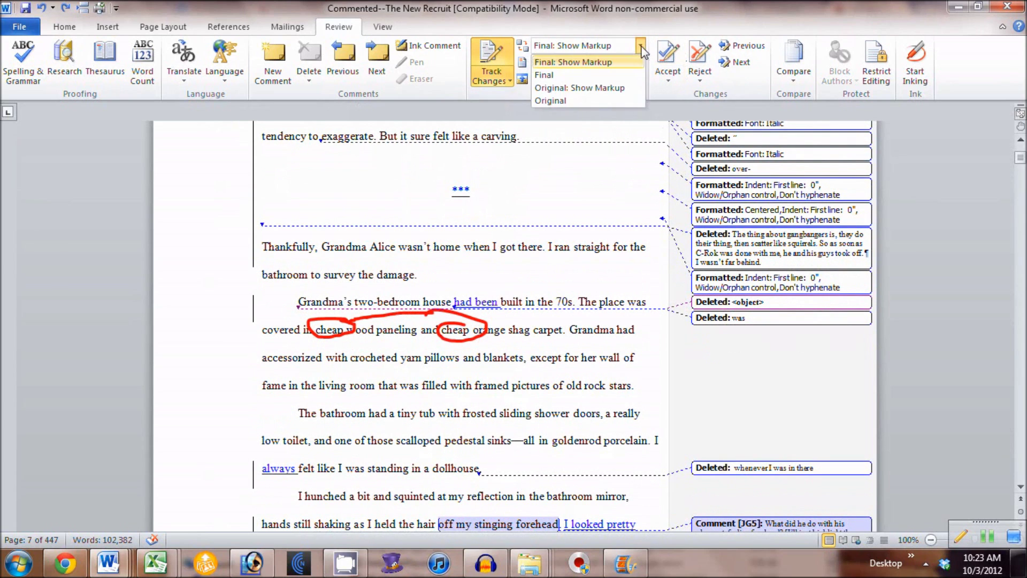
pyautogui.click(633, 74)
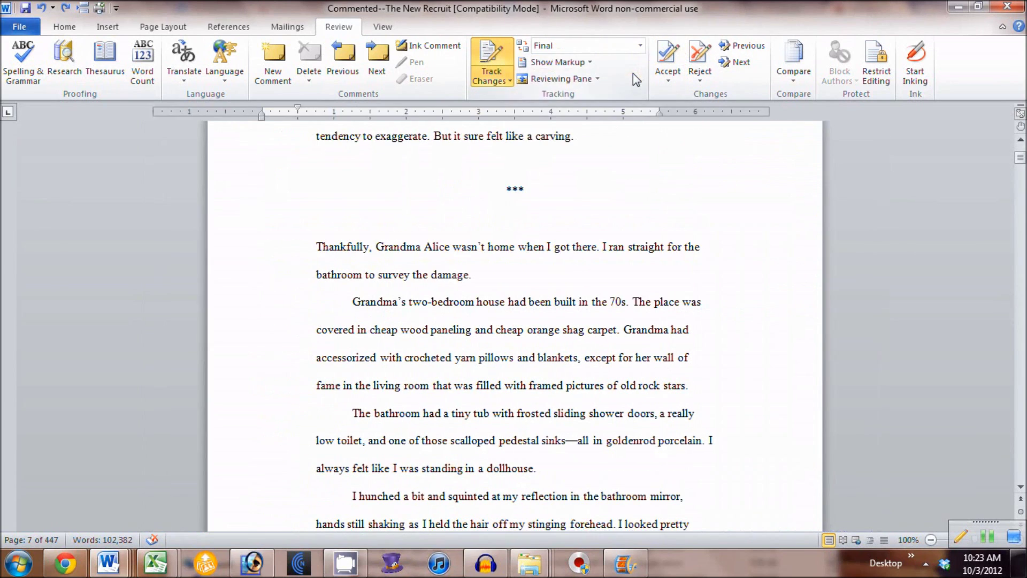
pyautogui.click(642, 47)
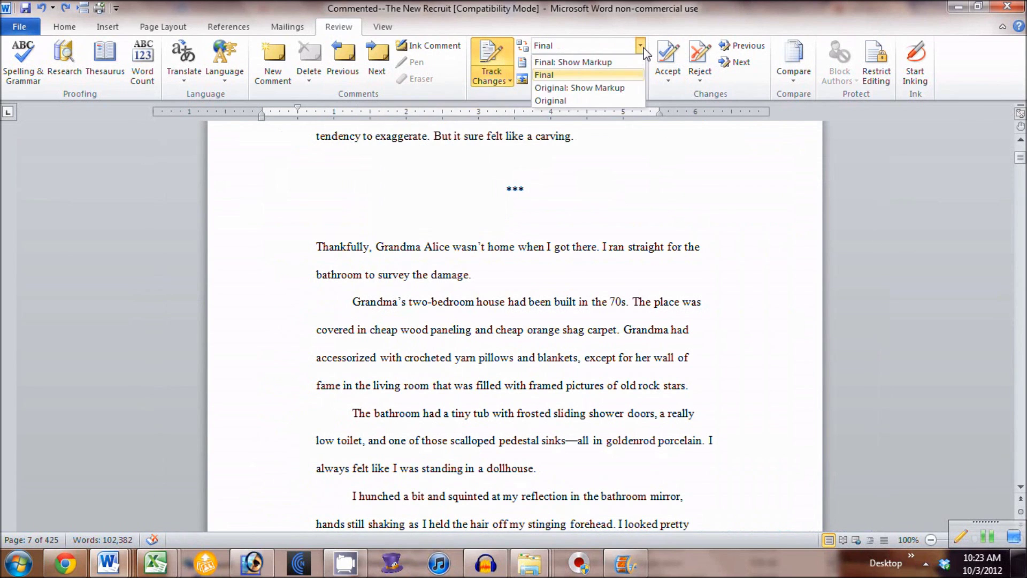
pyautogui.click(620, 89)
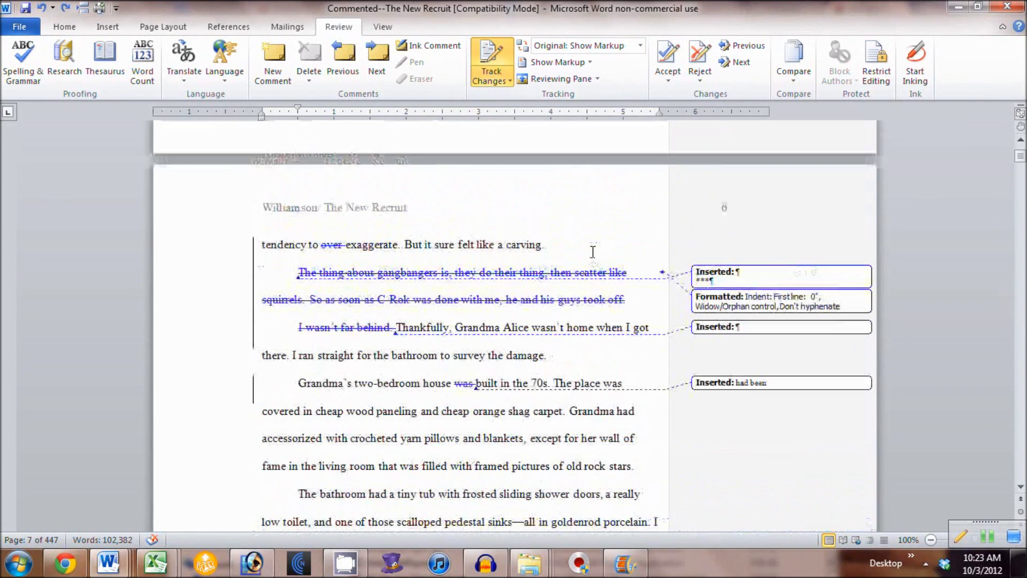
pyautogui.click(641, 47)
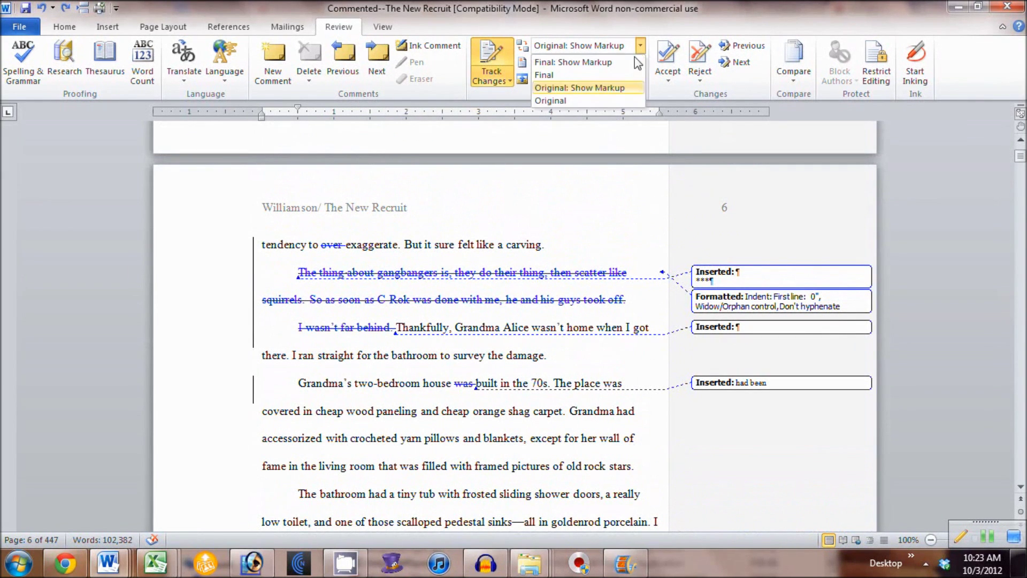
pyautogui.click(612, 100)
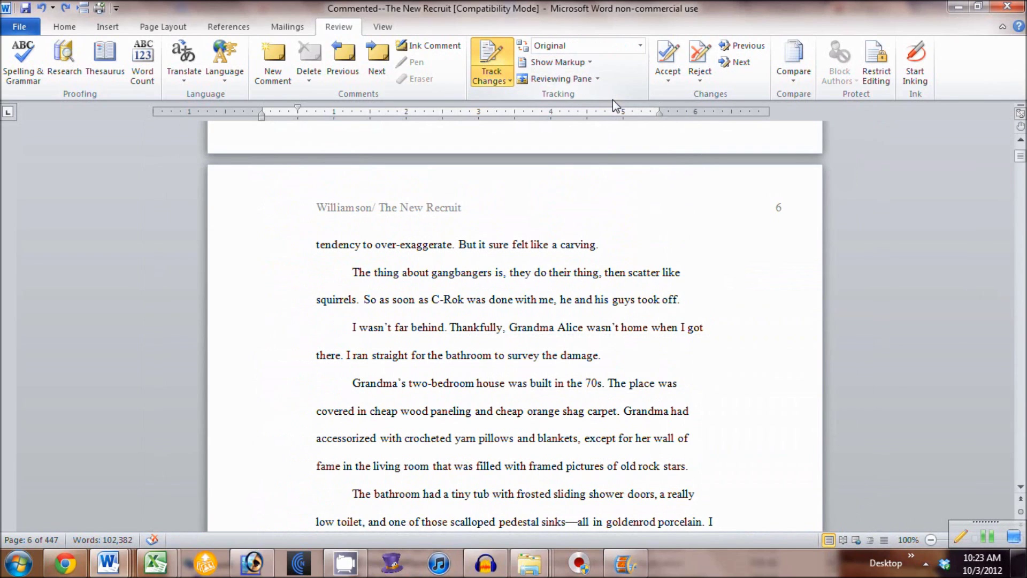
pyautogui.click(642, 48)
pyautogui.click(629, 66)
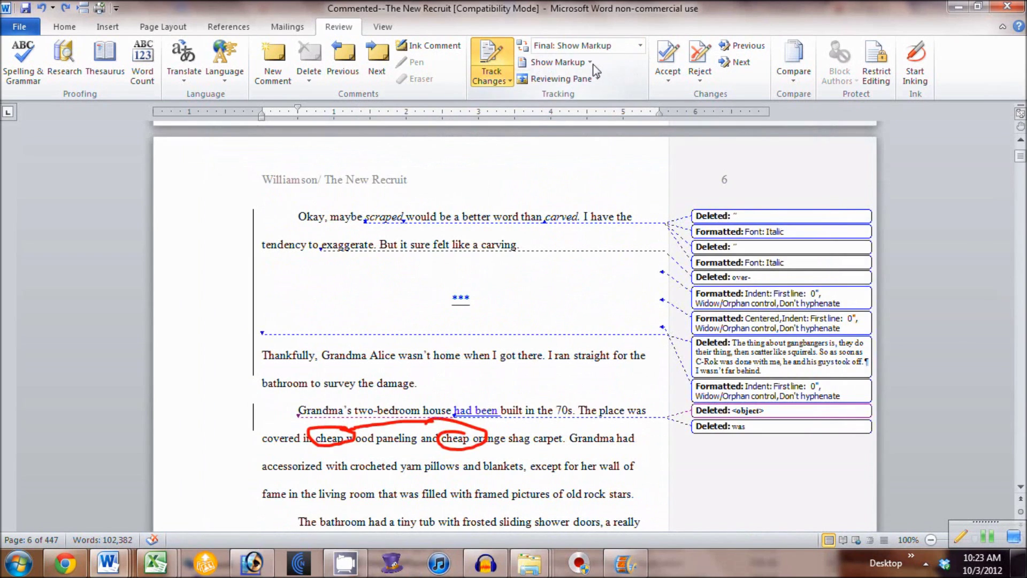
pyautogui.scroll(-3, 582, 303)
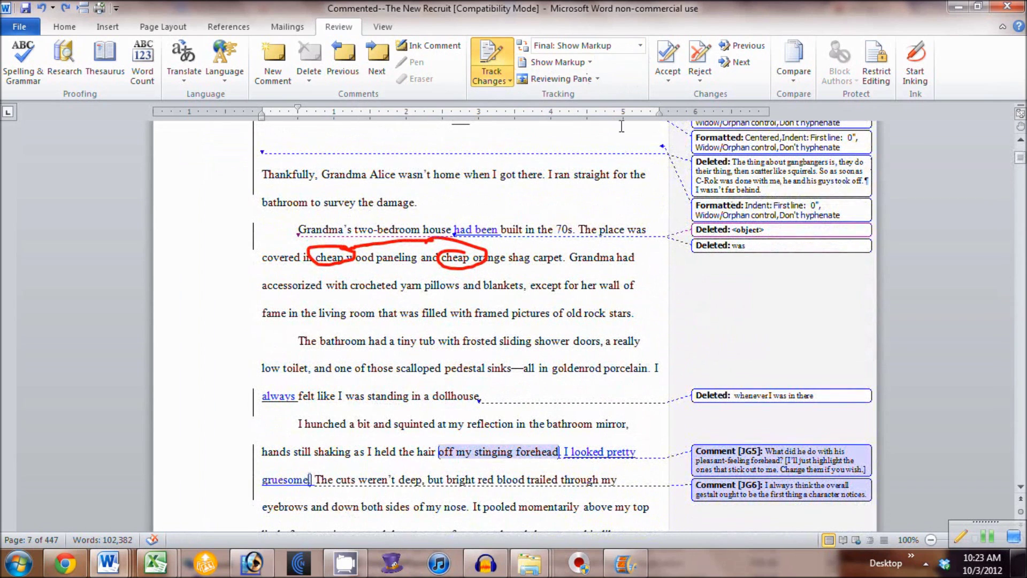
pyautogui.click(590, 64)
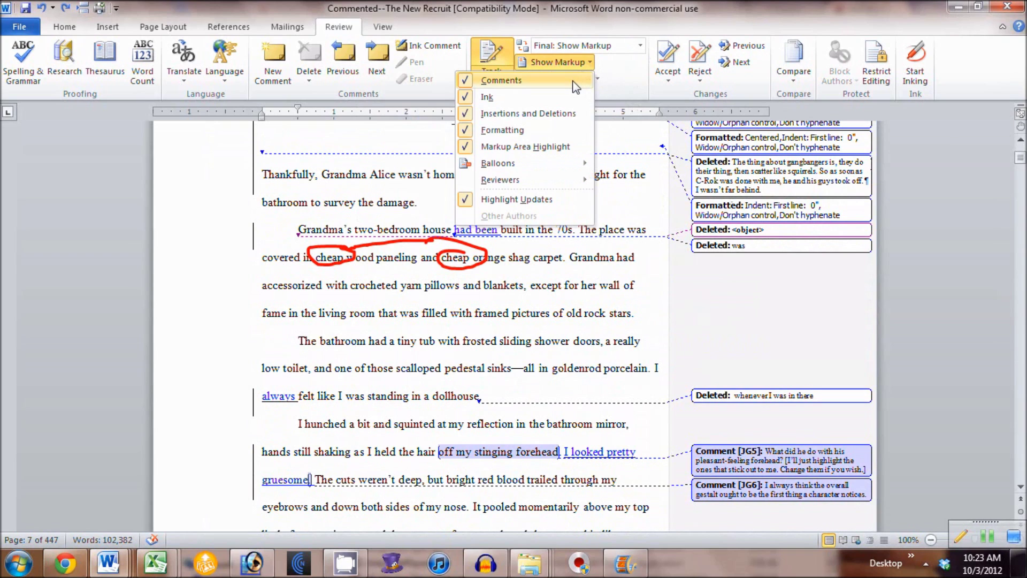
pyautogui.click(576, 87)
pyautogui.click(559, 62)
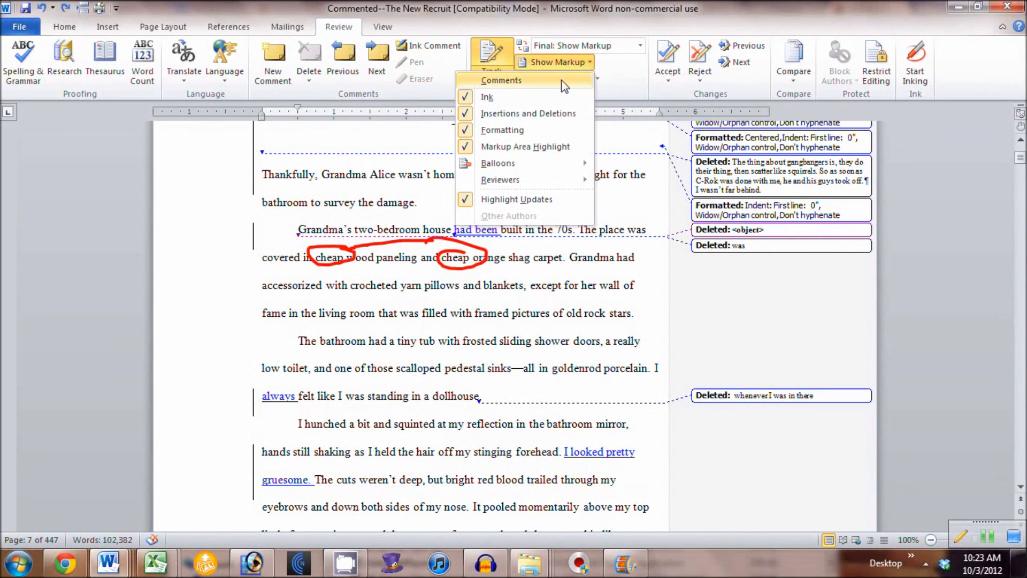
pyautogui.click(561, 79)
pyautogui.click(591, 62)
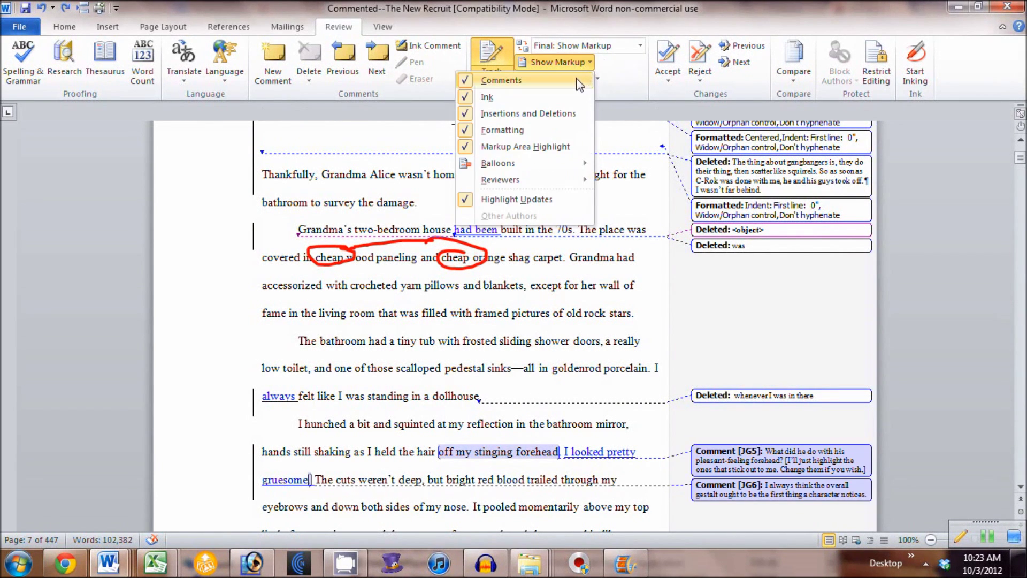
pyautogui.click(583, 80)
pyautogui.click(588, 63)
pyautogui.click(584, 80)
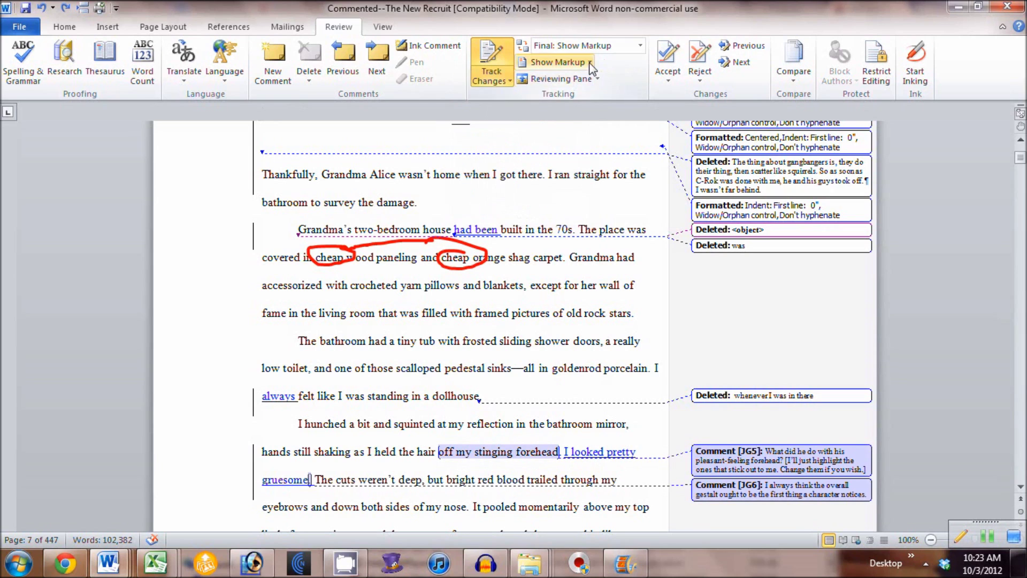
pyautogui.click(559, 62)
pyautogui.click(549, 96)
pyautogui.click(559, 62)
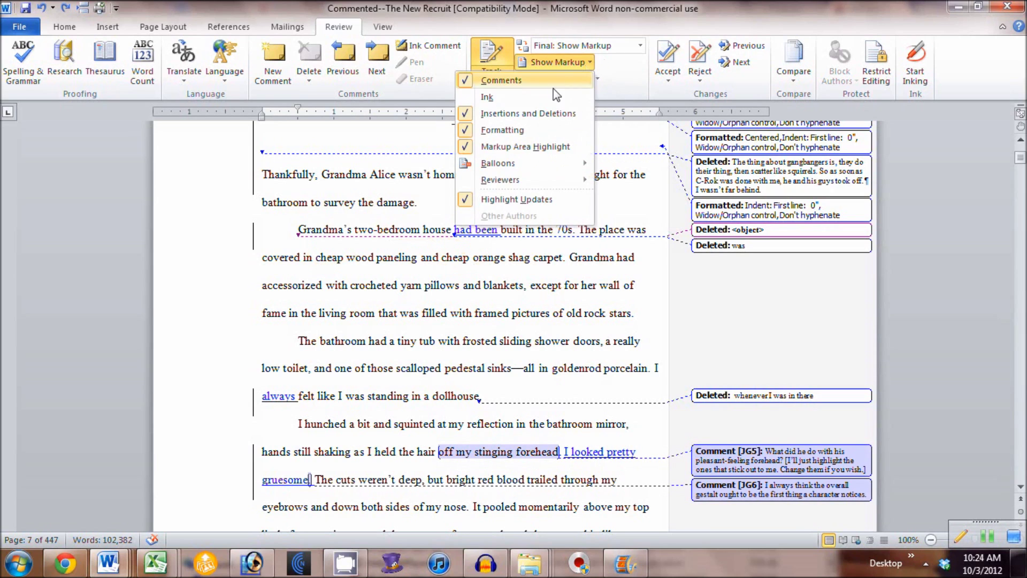
pyautogui.click(553, 97)
pyautogui.click(591, 63)
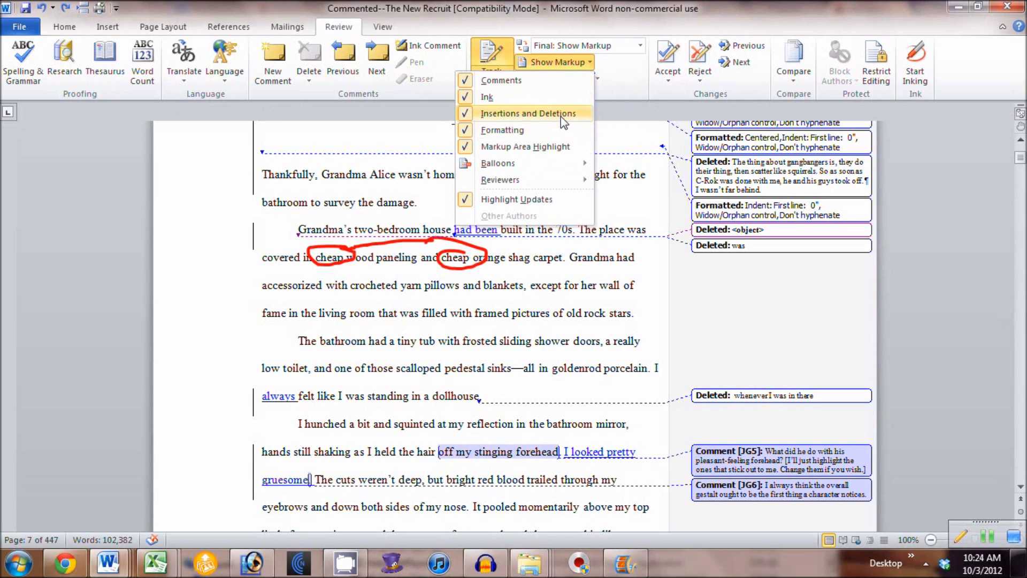
pyautogui.click(560, 115)
pyautogui.click(591, 63)
pyautogui.click(561, 113)
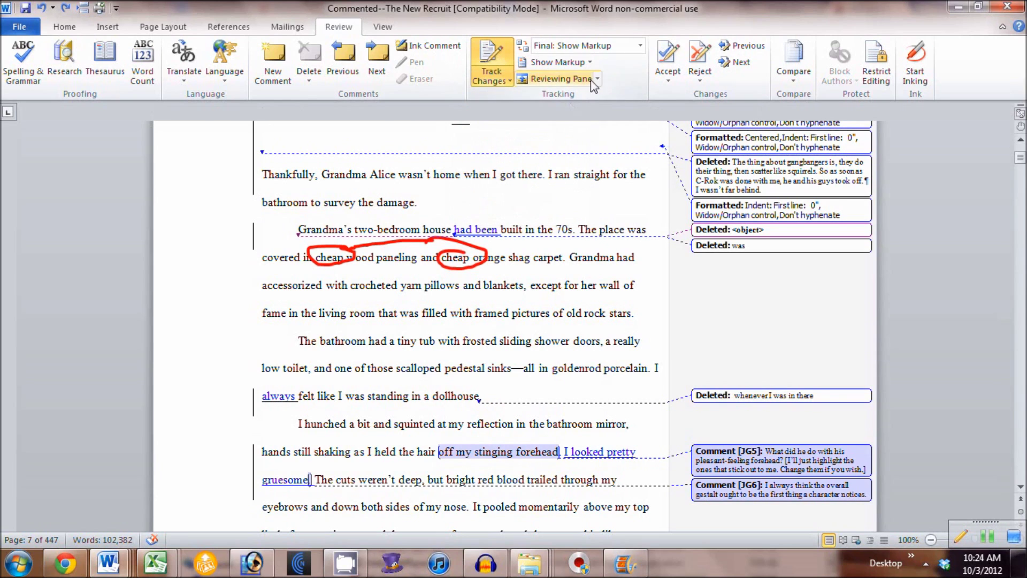
pyautogui.click(591, 63)
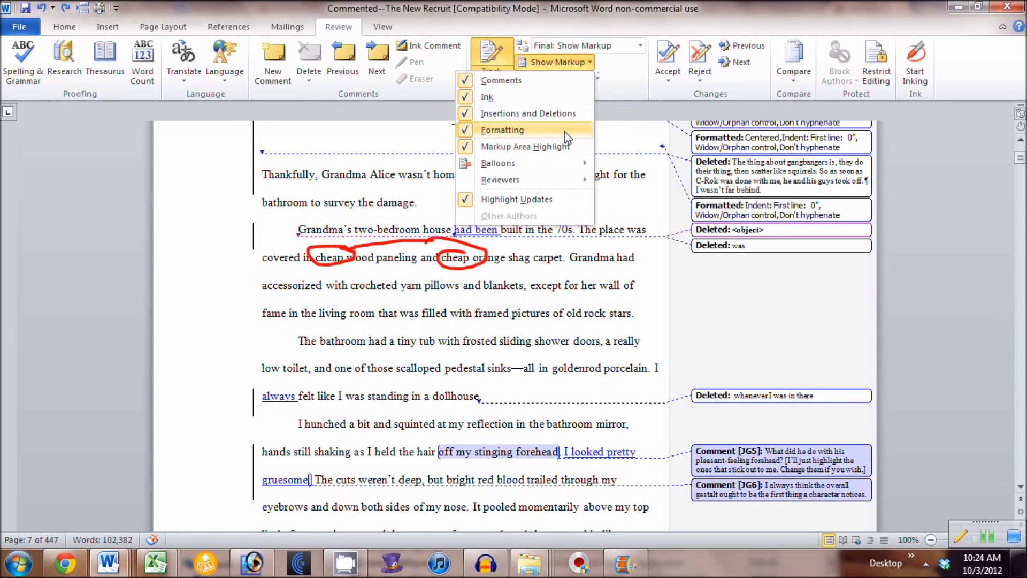
pyautogui.click(564, 131)
pyautogui.click(591, 63)
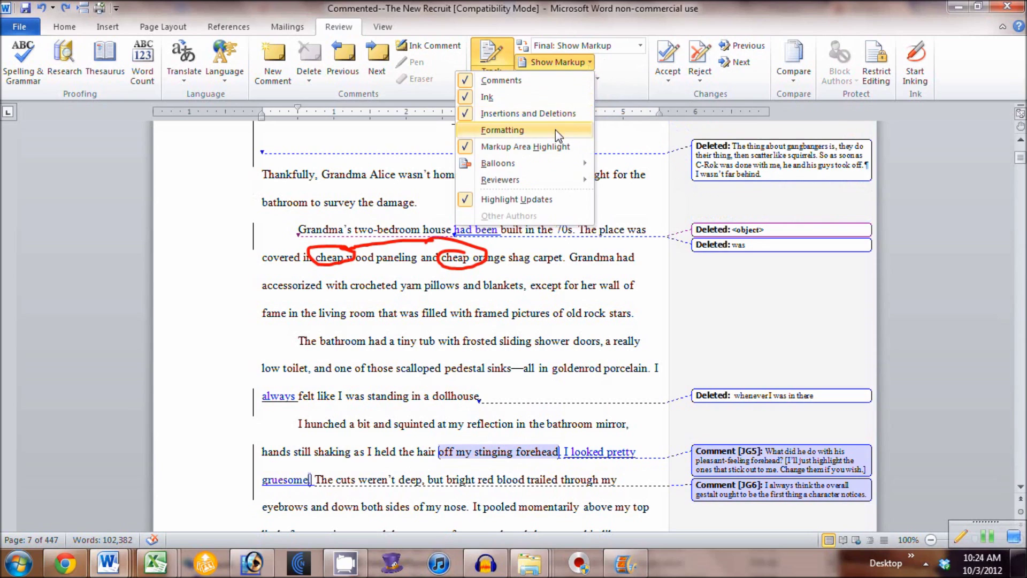
pyautogui.click(555, 130)
pyautogui.click(590, 63)
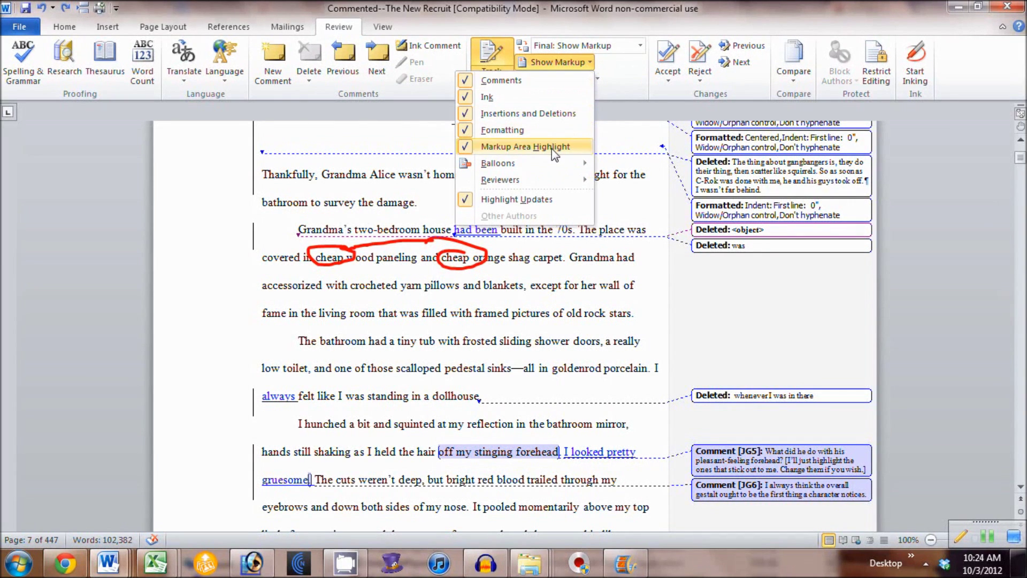
pyautogui.click(551, 149)
pyautogui.click(590, 63)
pyautogui.click(551, 147)
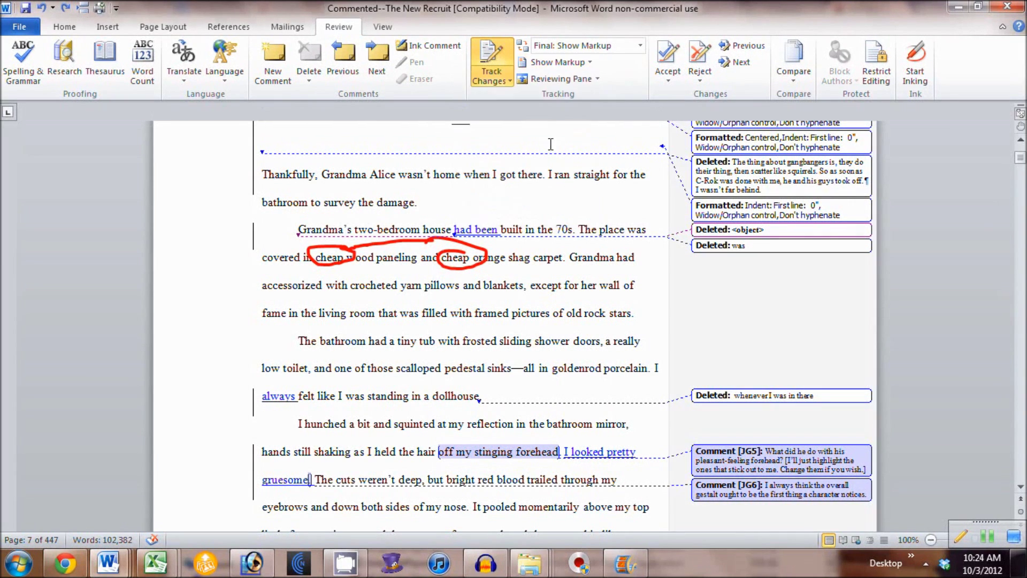
pyautogui.click(589, 63)
pyautogui.click(555, 147)
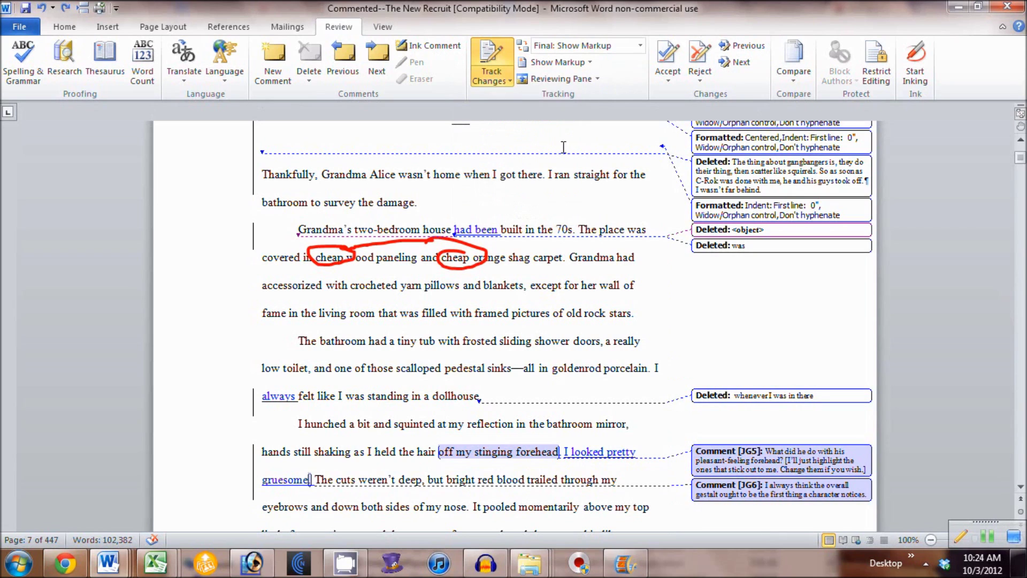
pyautogui.click(590, 64)
pyautogui.click(541, 146)
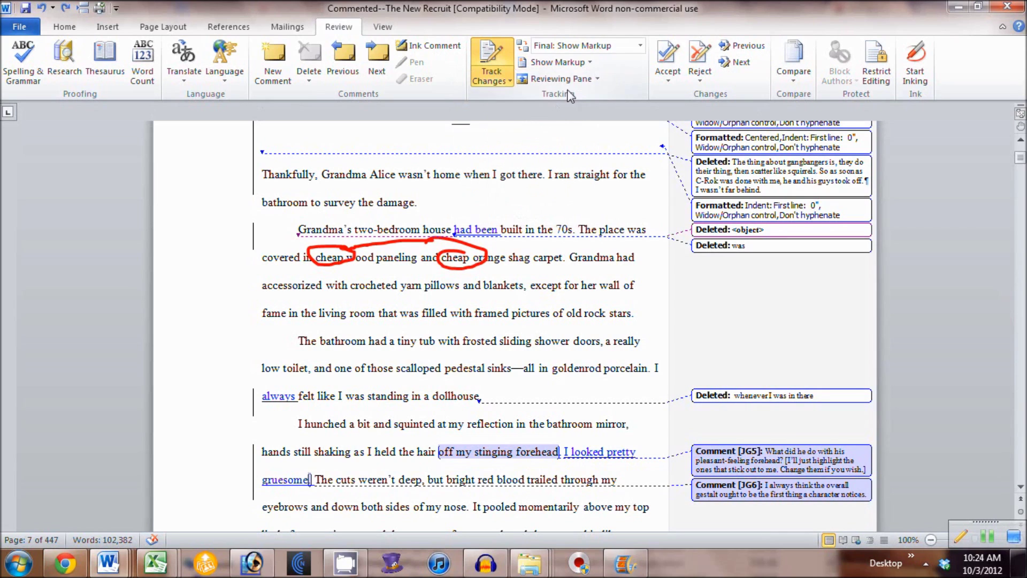
pyautogui.click(588, 62)
pyautogui.moveTo(530, 164)
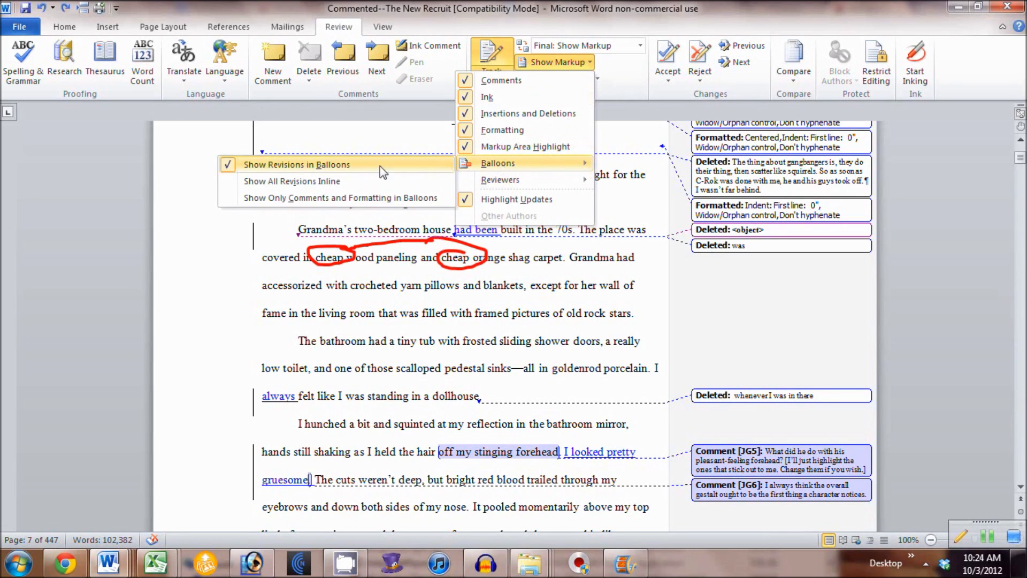
pyautogui.click(342, 182)
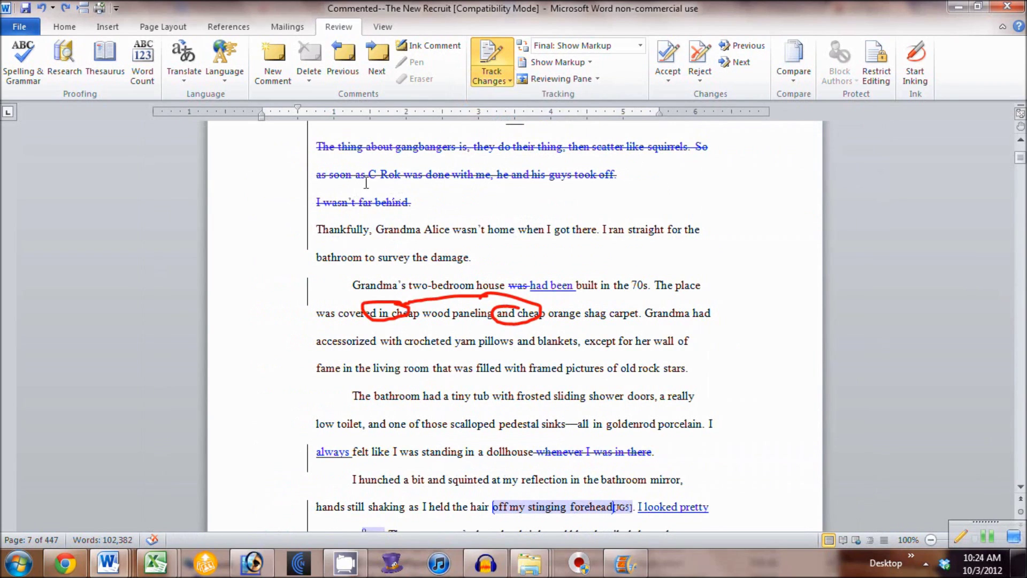
pyautogui.click(588, 66)
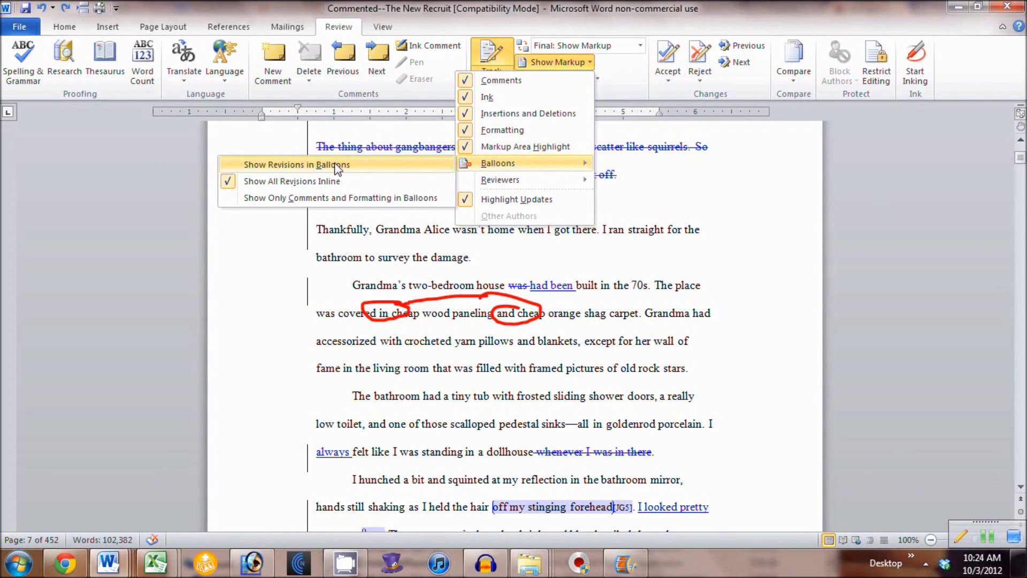
pyautogui.click(337, 167)
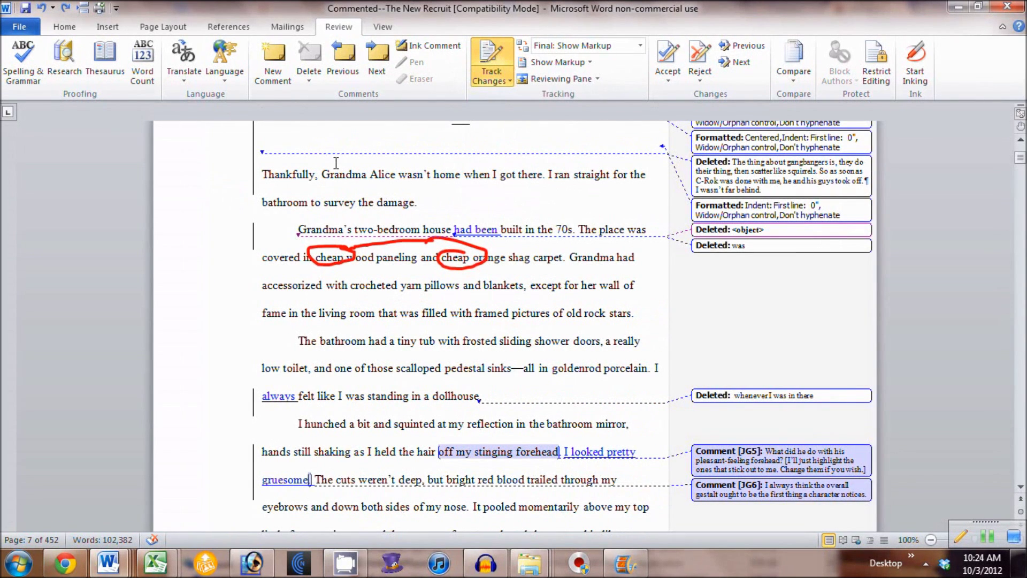
pyautogui.click(590, 63)
pyautogui.moveTo(564, 182)
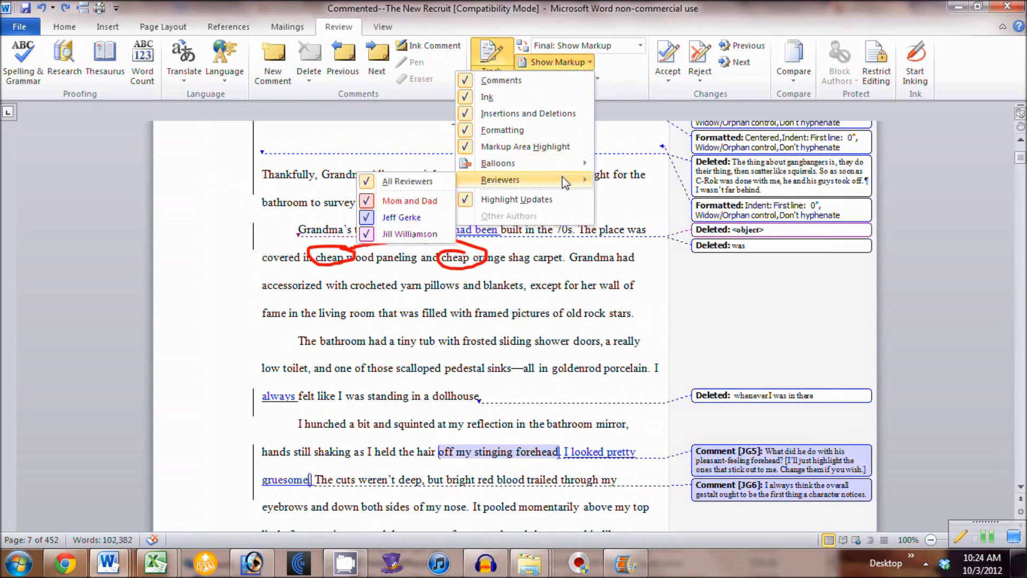
pyautogui.click(425, 217)
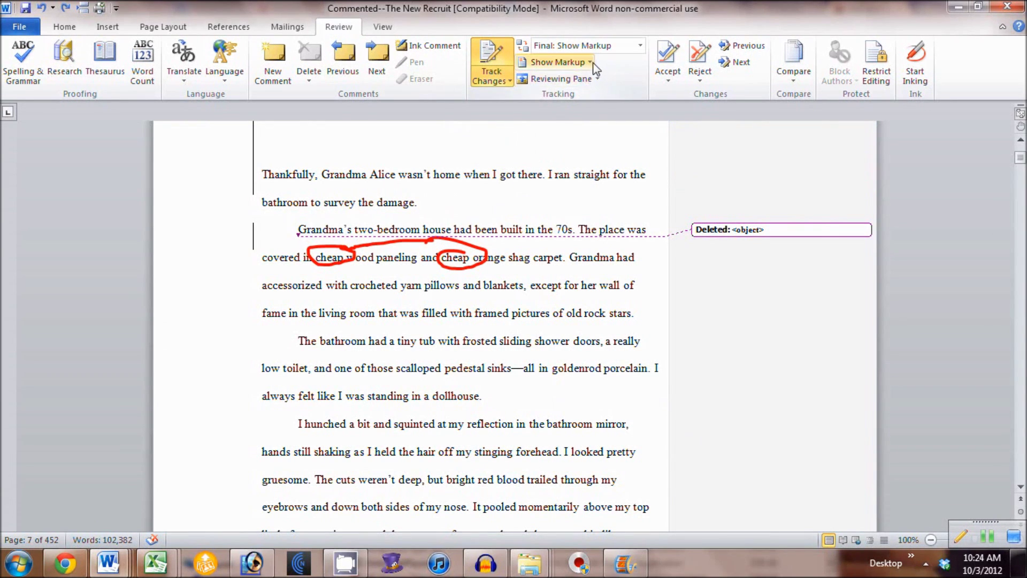
pyautogui.click(557, 62)
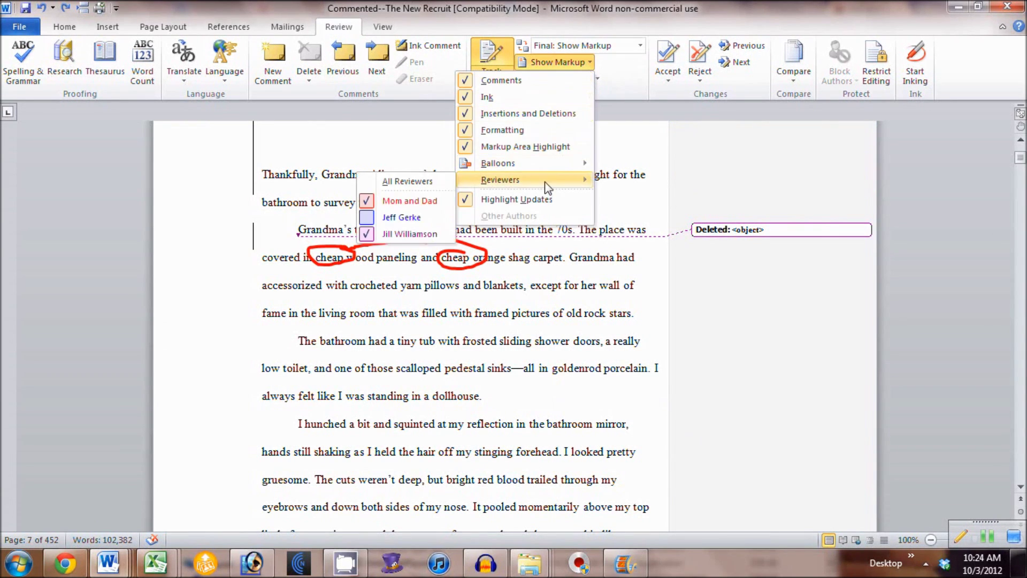
pyautogui.click(421, 217)
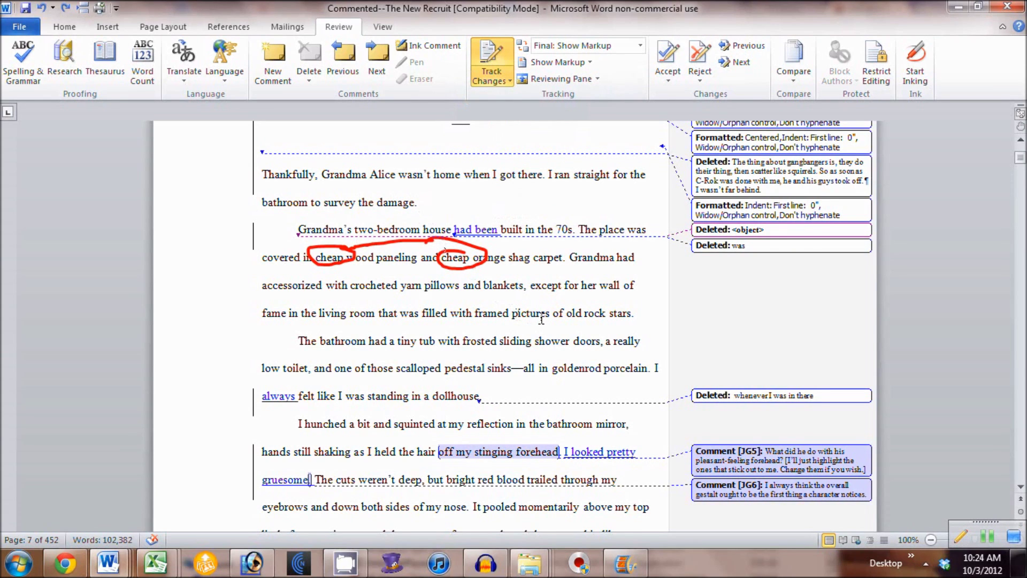
pyautogui.click(589, 64)
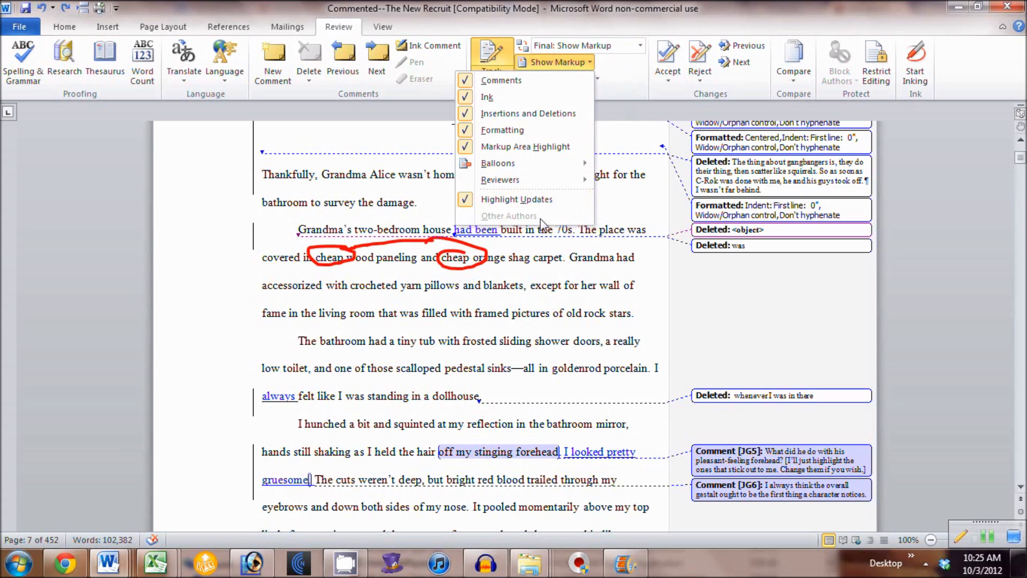
pyautogui.click(646, 123)
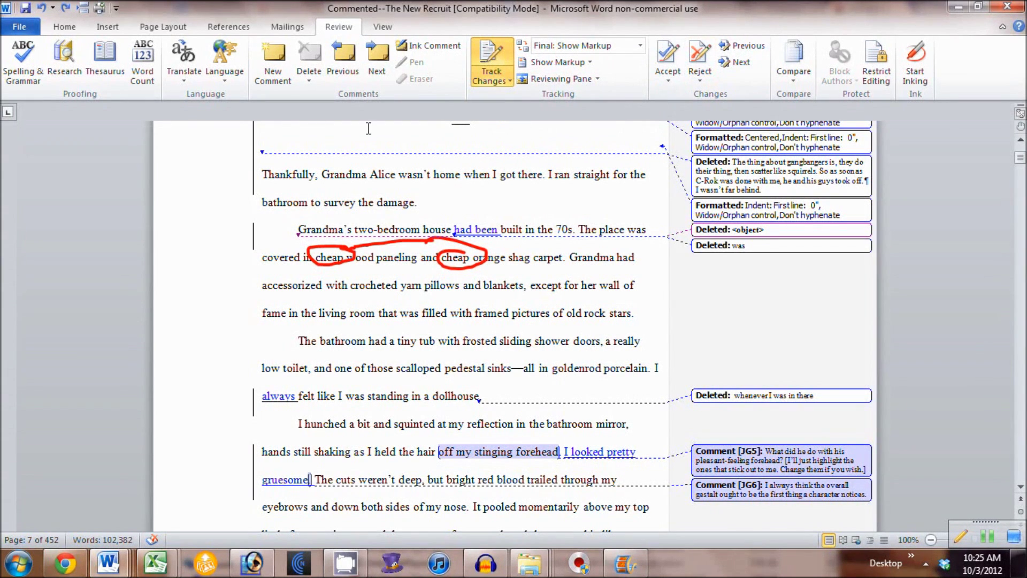
# - Comment on 'Or', then add an ink comment on Príncipe, scribble and erase it, and reply
pyautogui.click(273, 68)
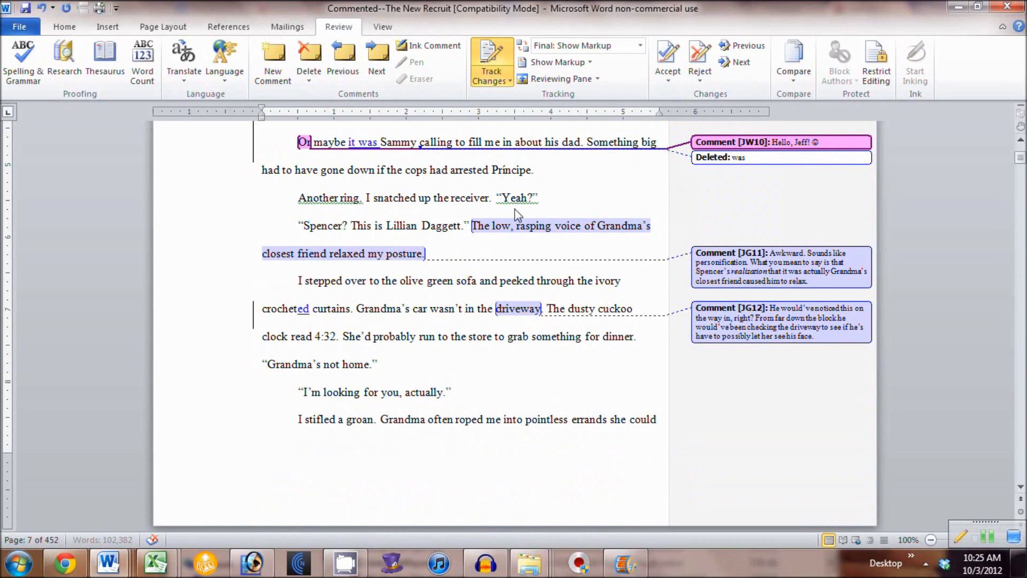
pyautogui.click(505, 170)
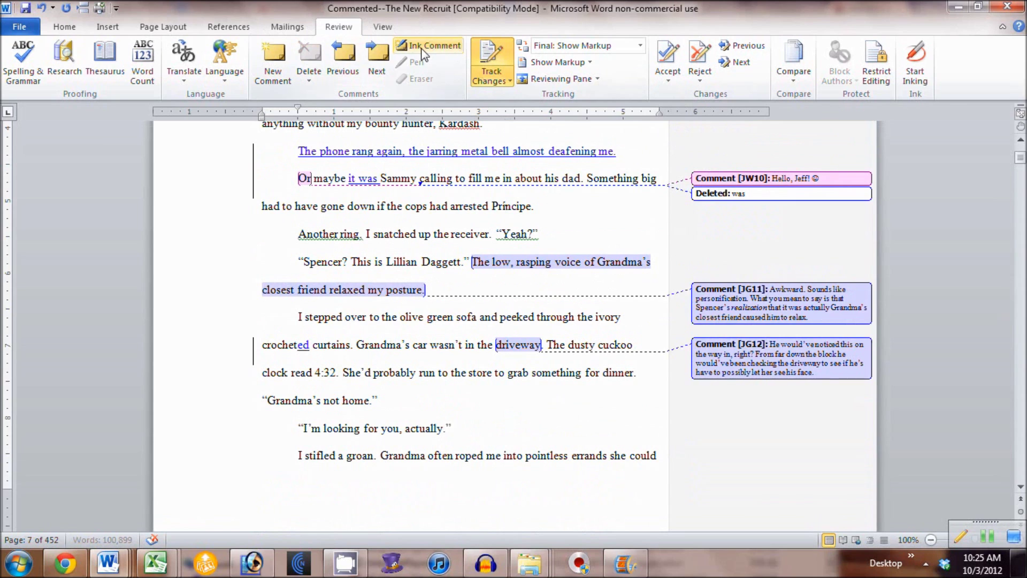
pyautogui.click(430, 45)
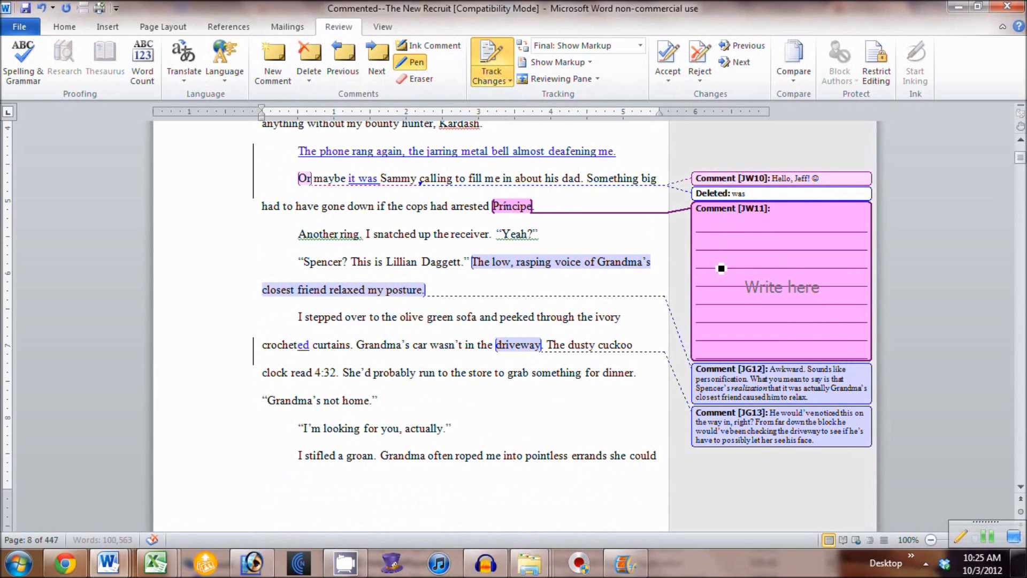
pyautogui.moveTo(706, 227)
pyautogui.mouseDown()
pyautogui.moveTo(706, 262)
pyautogui.moveTo(730, 243)
pyautogui.moveTo(731, 269)
pyautogui.moveTo(750, 265)
pyautogui.mouseUp()
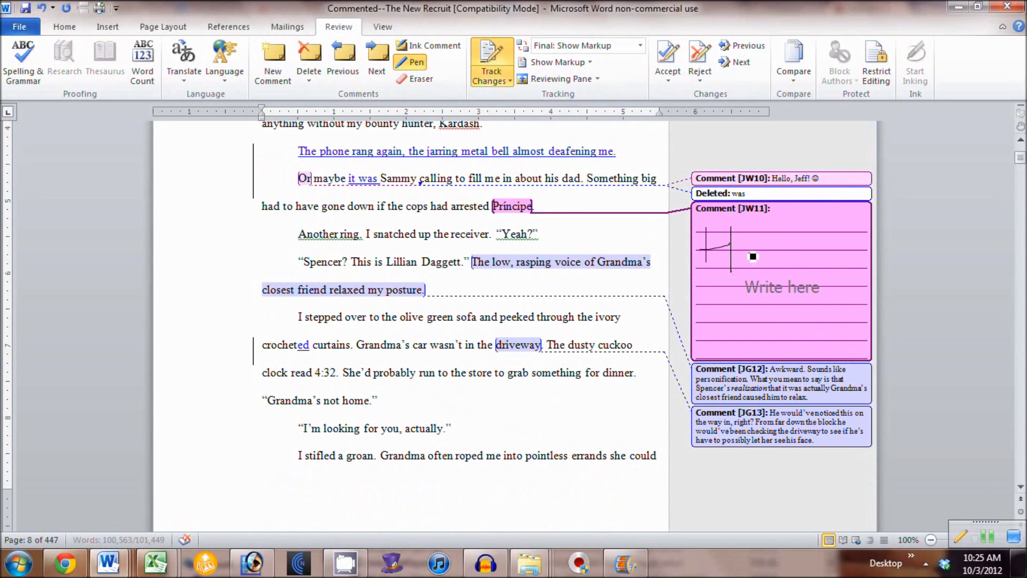
pyautogui.click(753, 237)
pyautogui.moveTo(813, 266)
pyautogui.mouseDown()
pyautogui.moveTo(798, 239)
pyautogui.moveTo(821, 279)
pyautogui.moveTo(848, 246)
pyautogui.moveTo(867, 289)
pyautogui.moveTo(707, 245)
pyautogui.mouseUp()
pyautogui.click(413, 79)
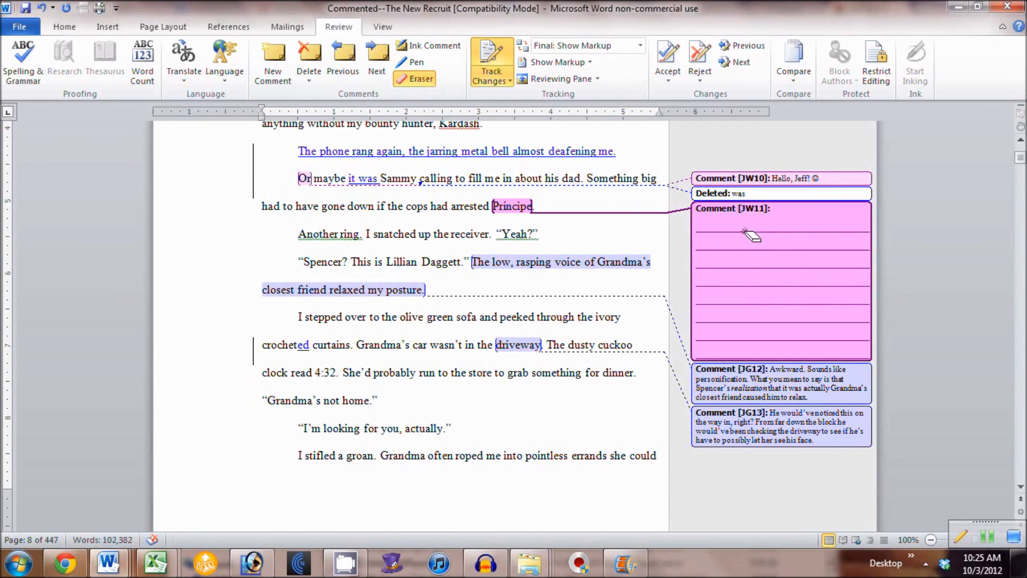
pyautogui.click(283, 62)
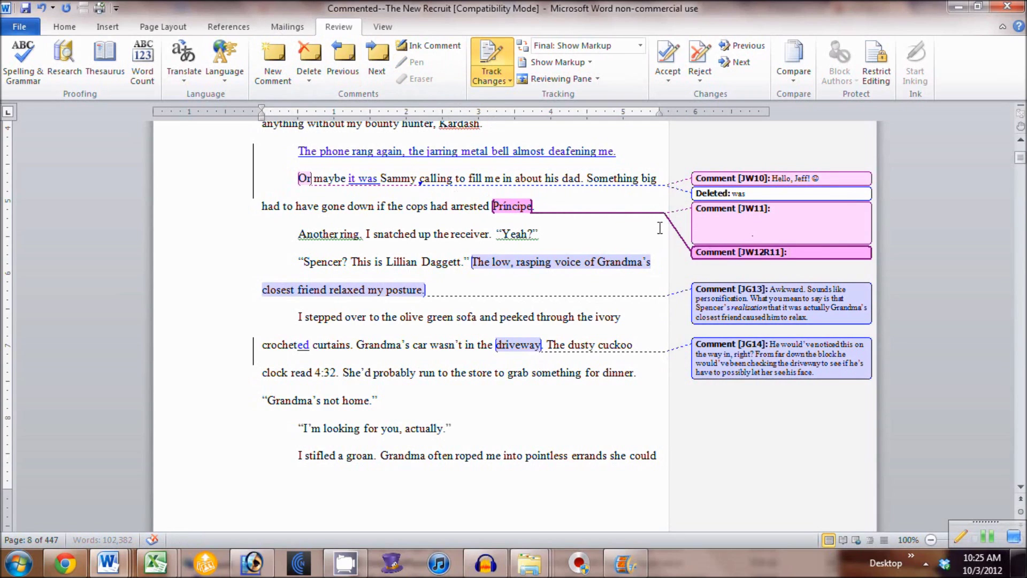
# - Step through the comments with Previous and Next to reach those on 'Or' and 'Principe'
pyautogui.click(348, 59)
pyautogui.click(348, 59)
pyautogui.click(375, 64)
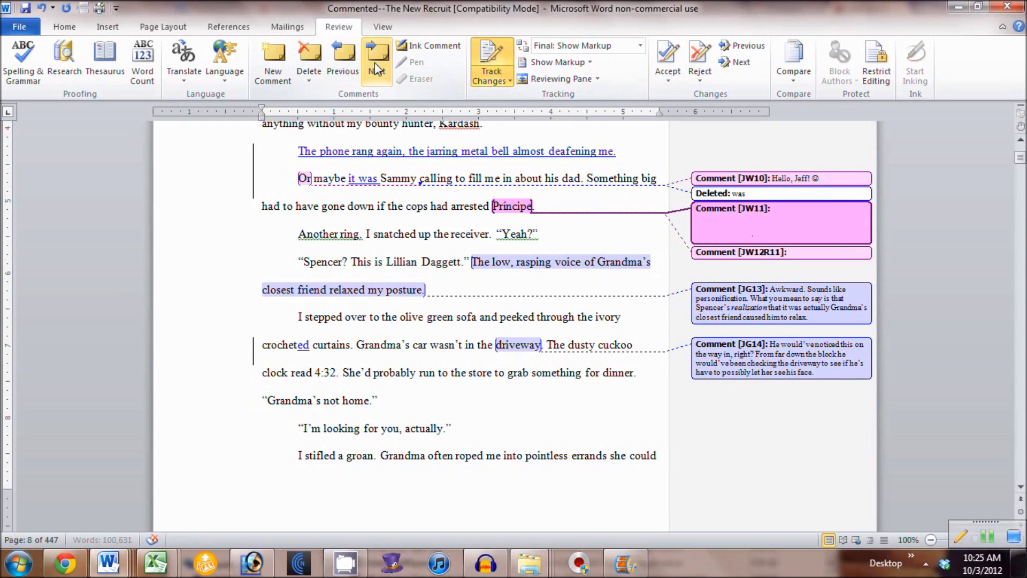
pyautogui.click(375, 64)
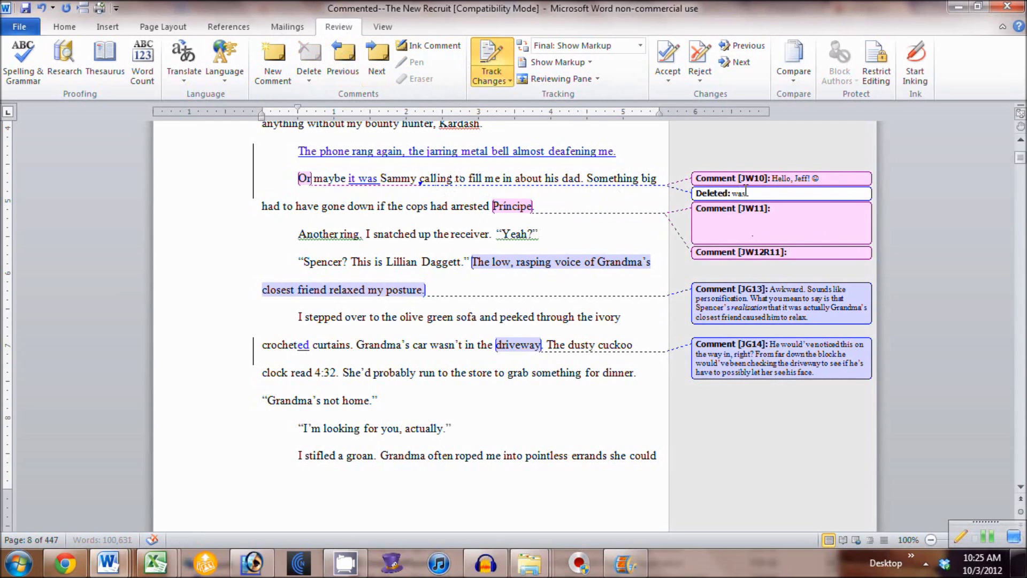
pyautogui.click(737, 209)
pyautogui.click(734, 178)
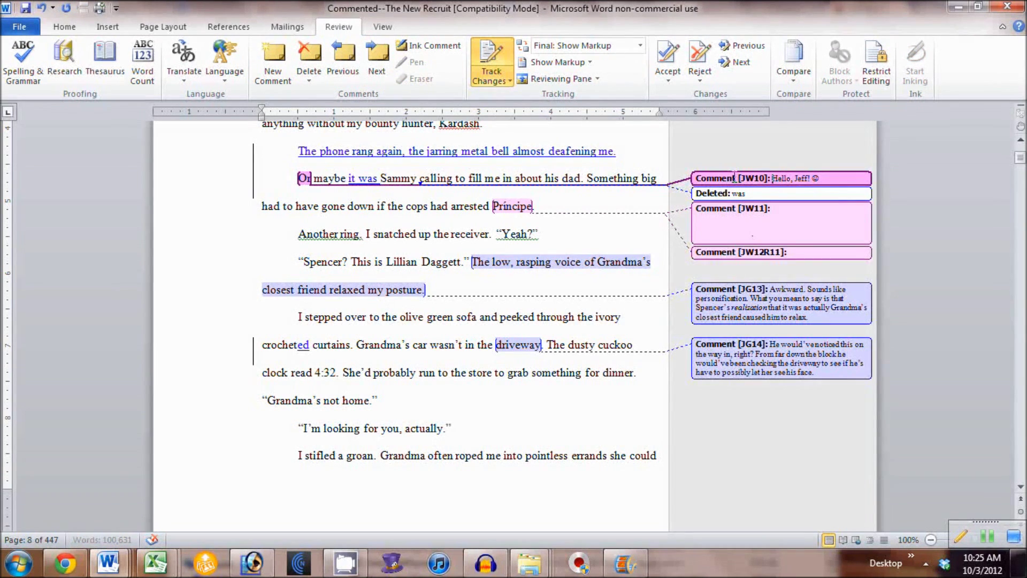
# - Delete the greeting comment on 'Or', the reply, and the empty comment on 'Principe'
pyautogui.rightClick(734, 178)
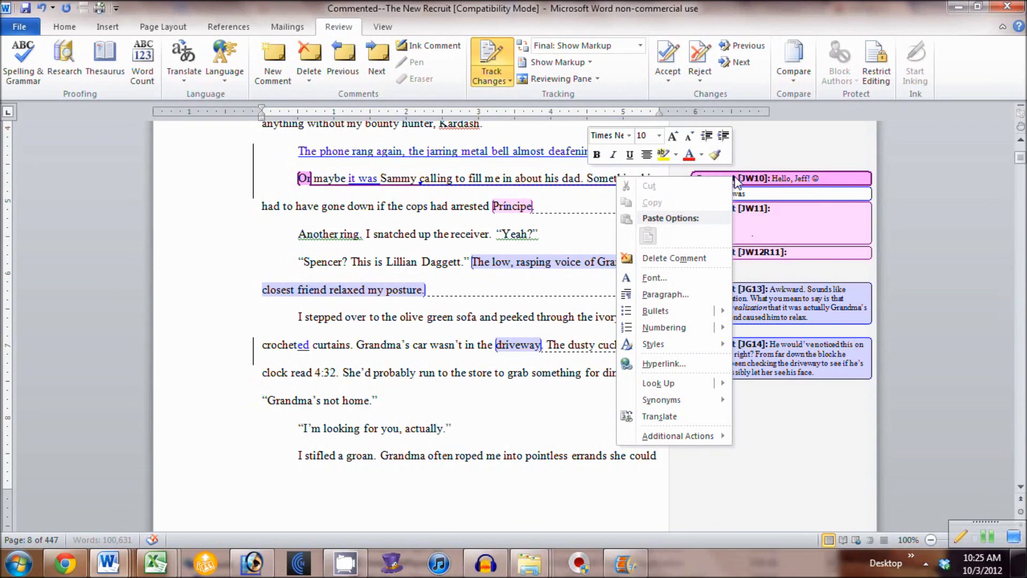
pyautogui.rightClick(735, 181)
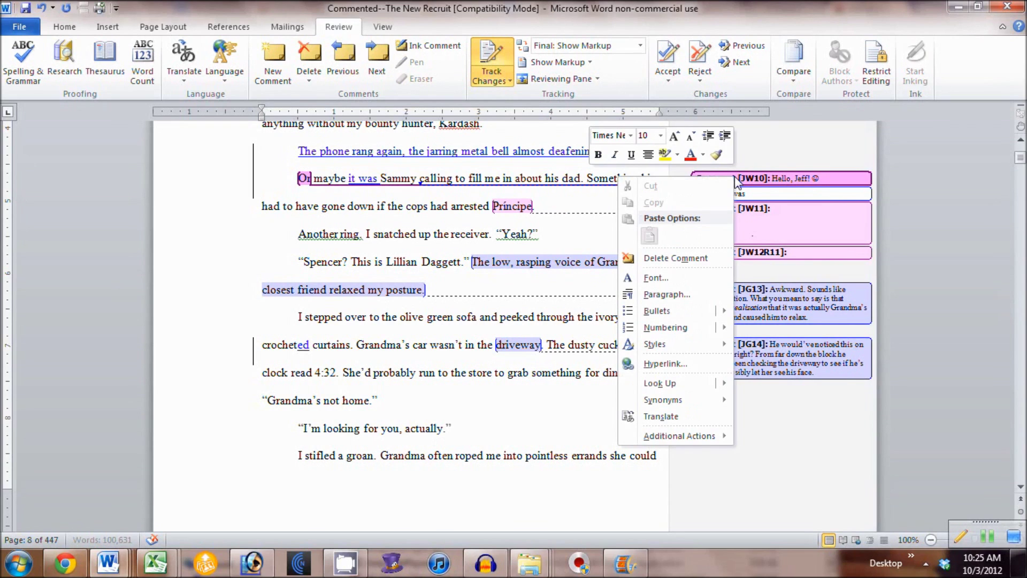
pyautogui.click(689, 259)
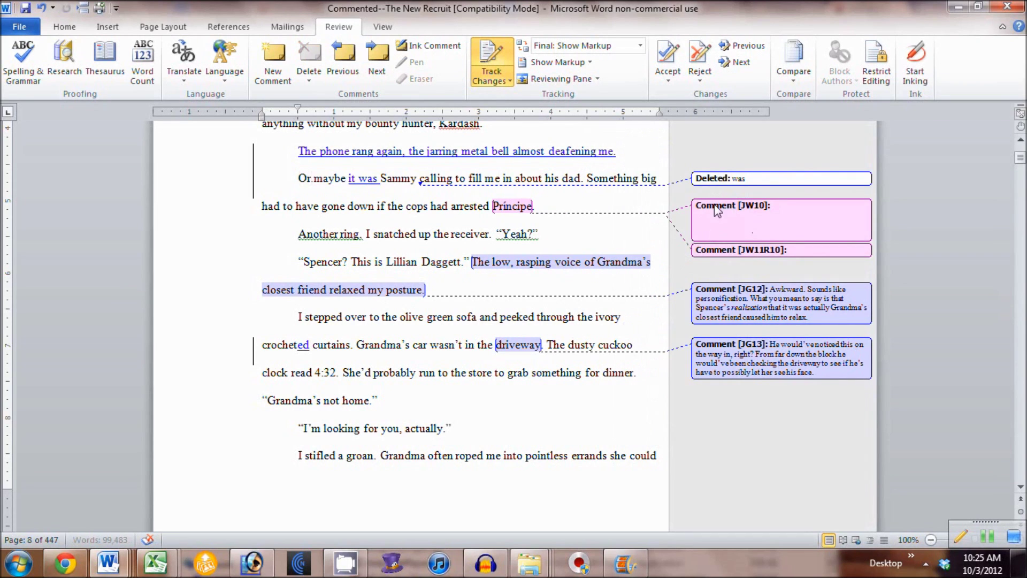
pyautogui.rightClick(717, 210)
pyautogui.click(696, 264)
pyautogui.rightClick(710, 211)
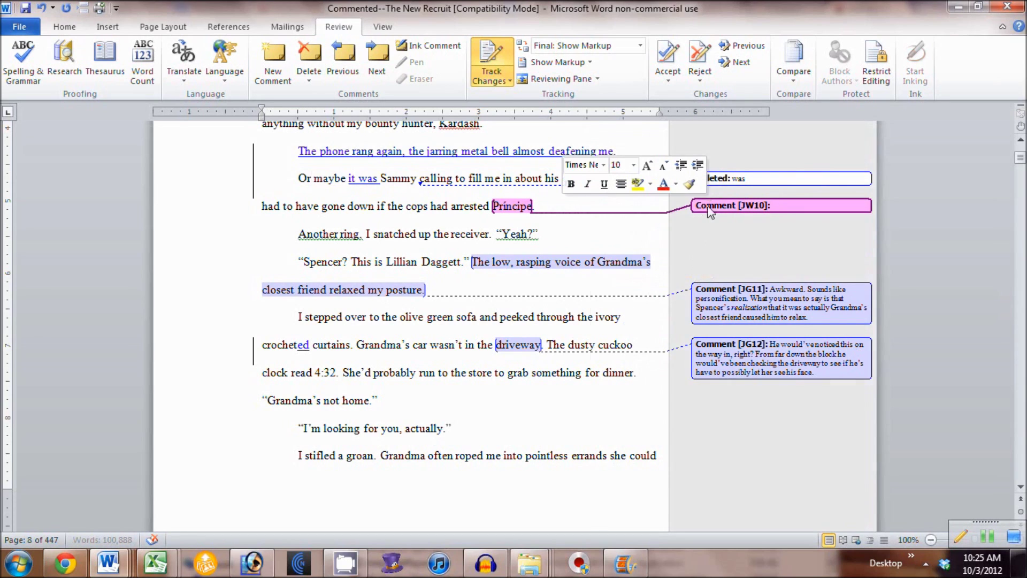
pyautogui.click(677, 285)
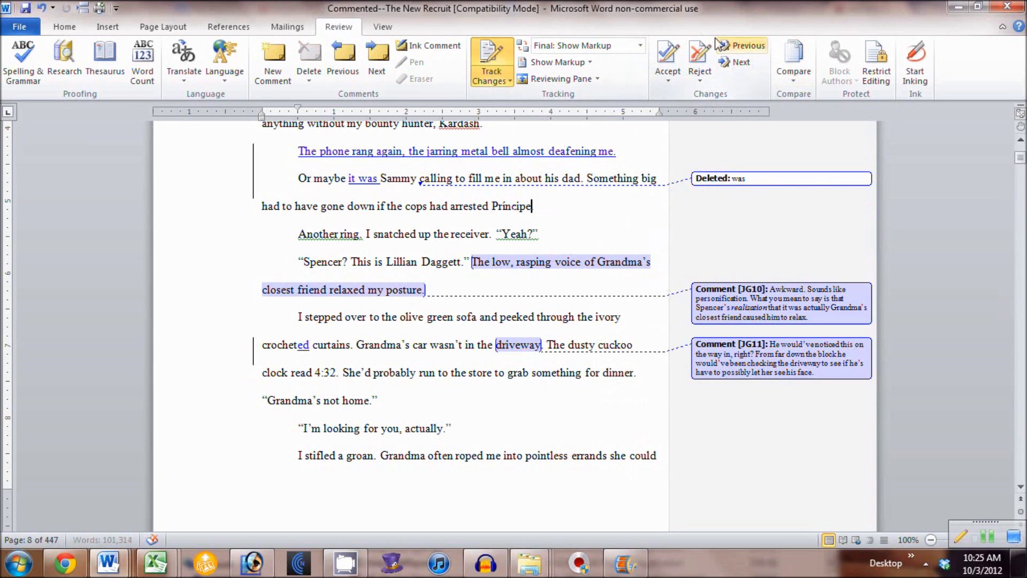
# - Accept the tracked 'ed' added to 'crocheted' after checking the Accept and Reject options
pyautogui.click(671, 75)
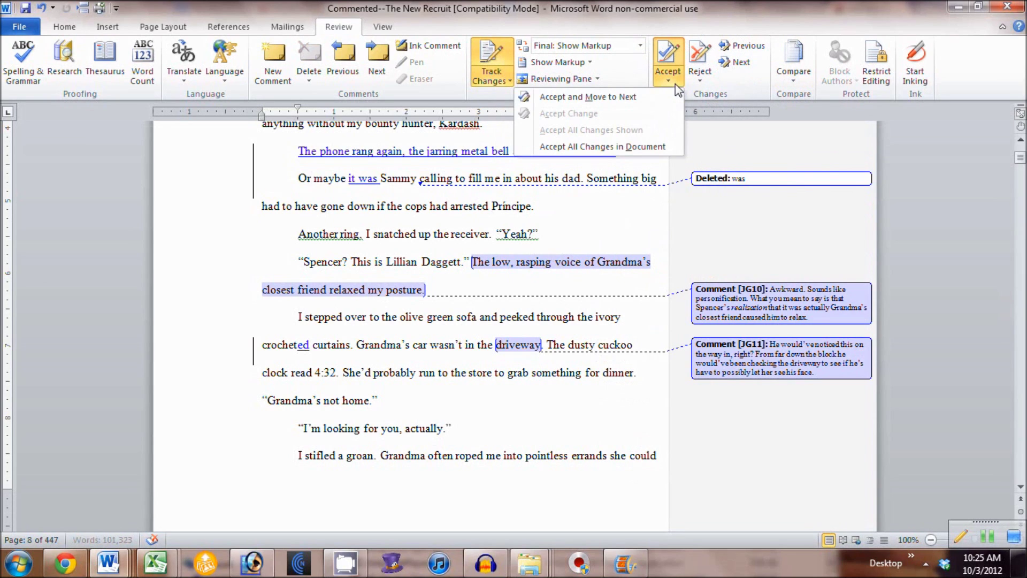
pyautogui.click(700, 81)
pyautogui.click(669, 81)
pyautogui.click(669, 83)
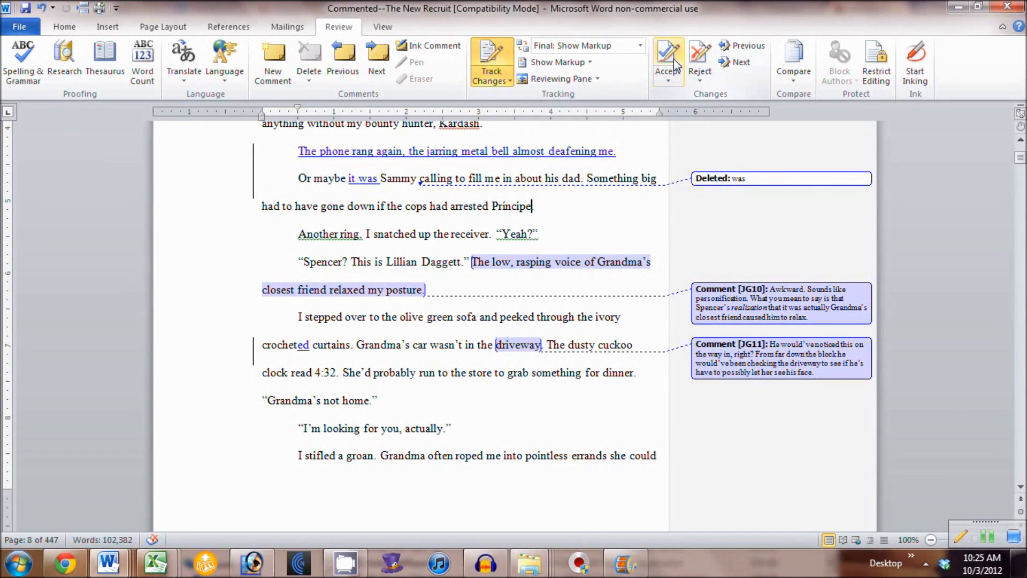
pyautogui.click(672, 62)
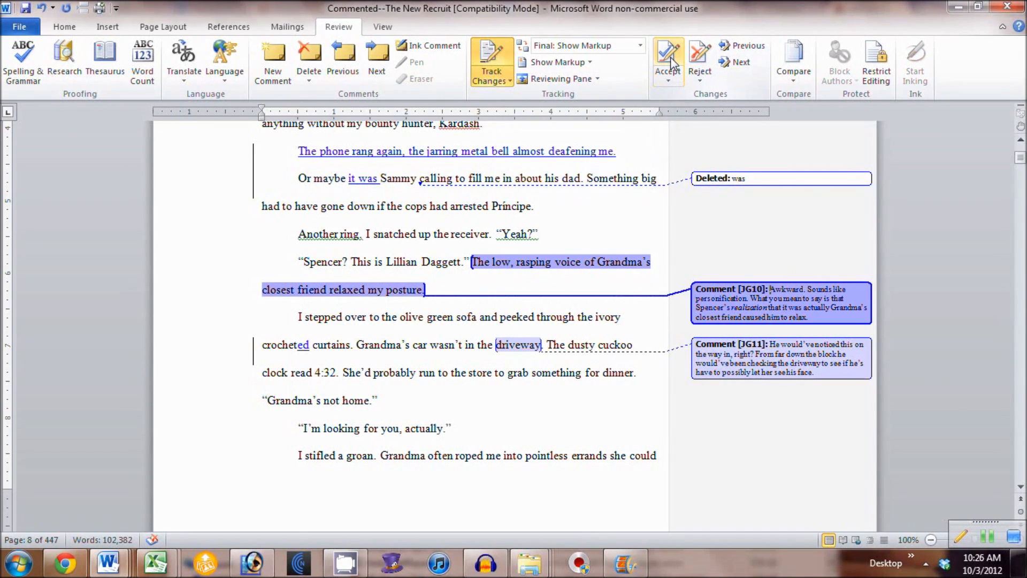
pyautogui.click(672, 62)
pyautogui.click(672, 62)
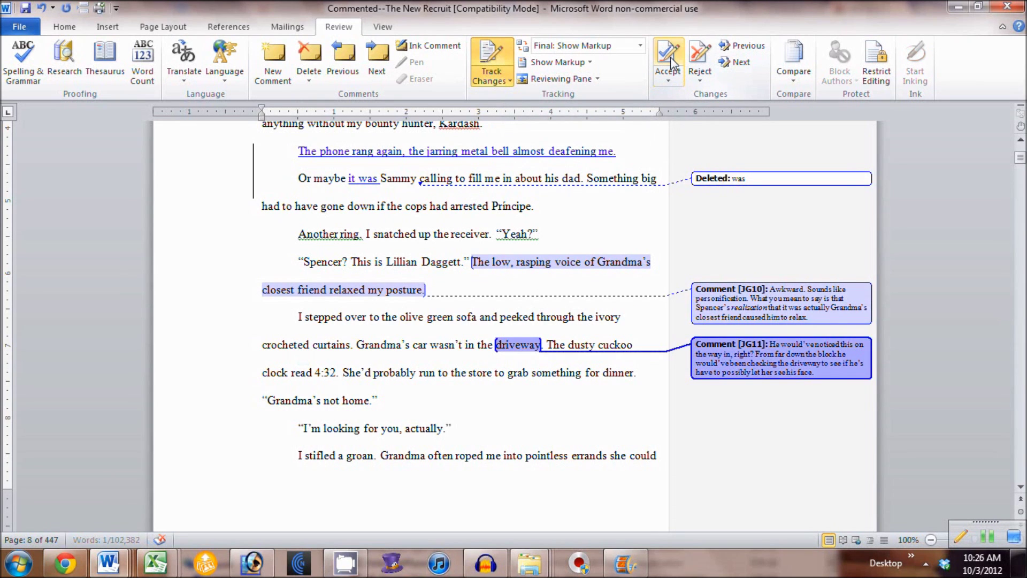
pyautogui.click(670, 63)
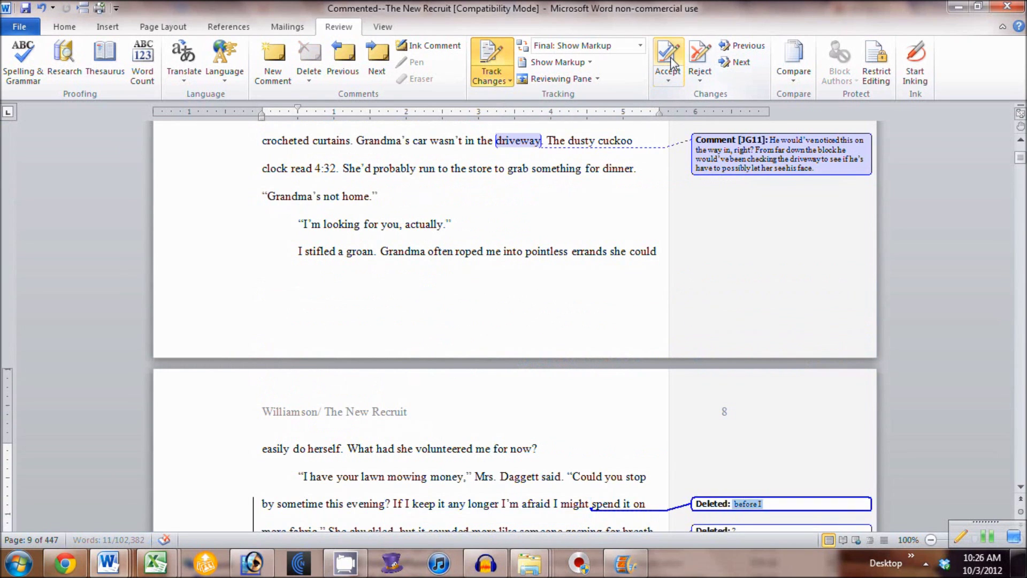
# - Accept the inserted sentence 'The phone rang again, the jarring metal bell almost deafening me.'
pyautogui.scroll(5, 497, 252)
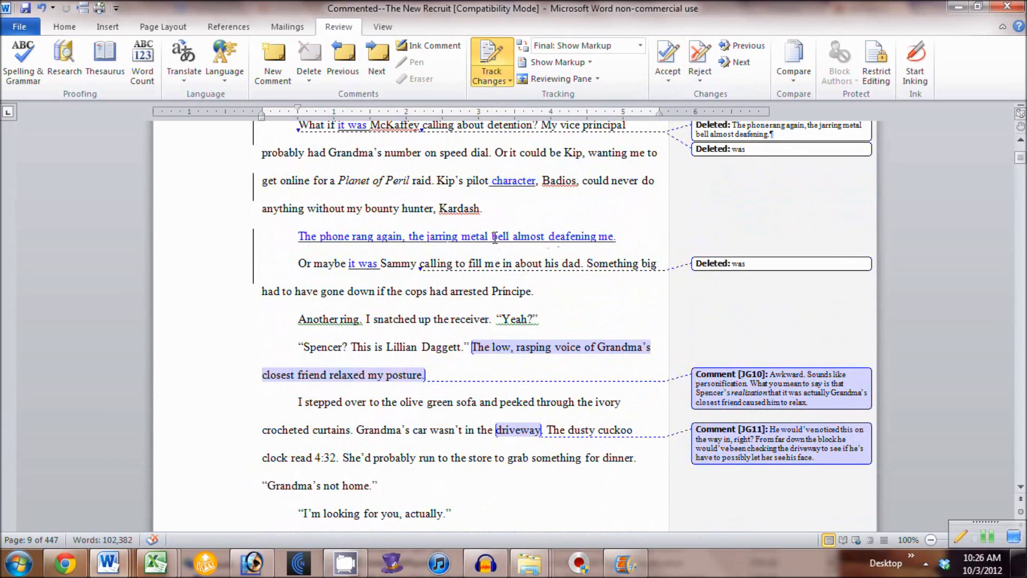
pyautogui.rightClick(495, 237)
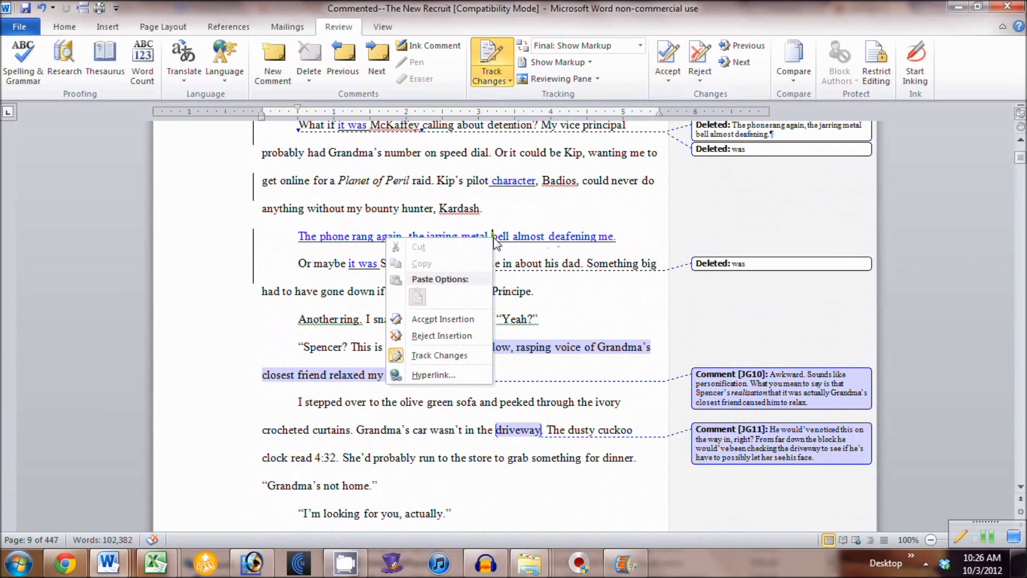
pyautogui.click(463, 320)
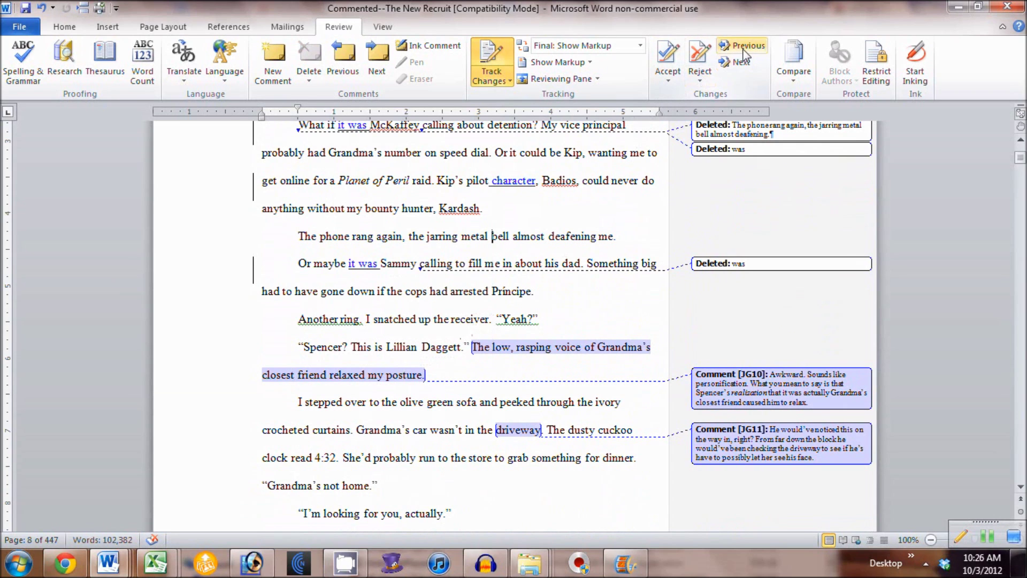
# - Step forward through the remaining tracked changes and comments, then back several changes
pyautogui.click(739, 63)
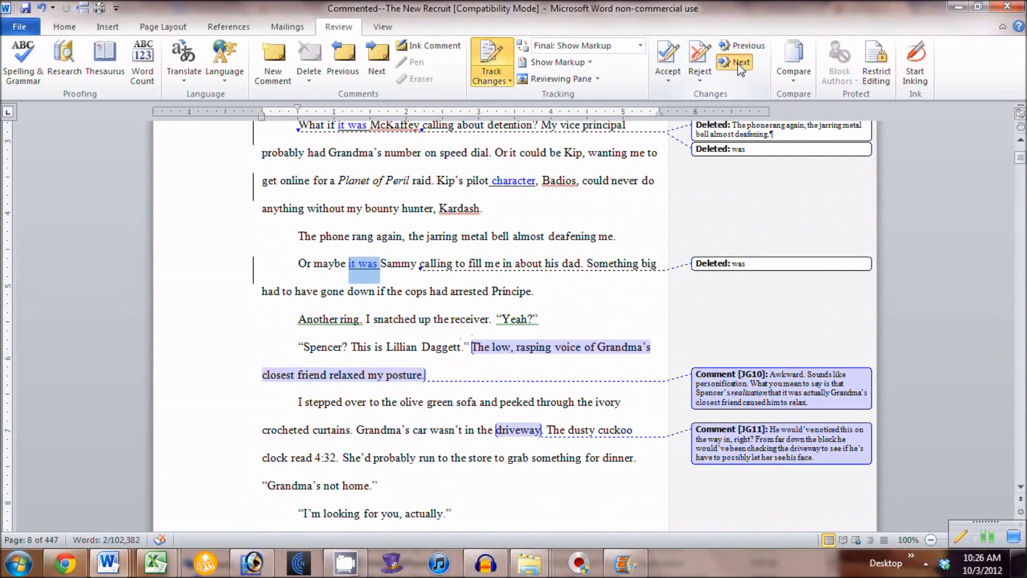
pyautogui.click(739, 63)
pyautogui.click(738, 63)
pyautogui.click(739, 63)
pyautogui.click(739, 63)
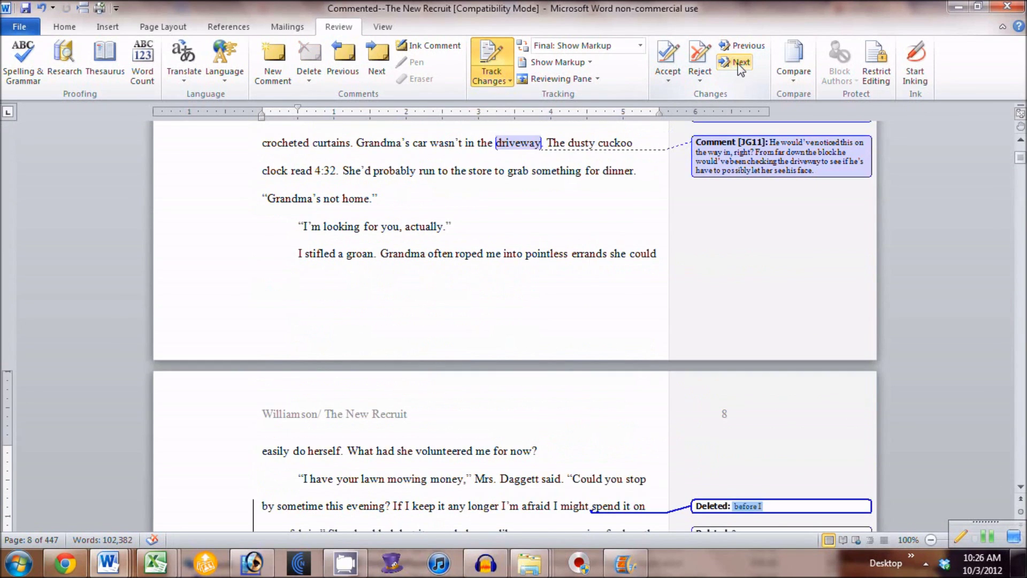
pyautogui.click(739, 63)
pyautogui.click(739, 64)
pyautogui.click(739, 63)
pyautogui.click(739, 63)
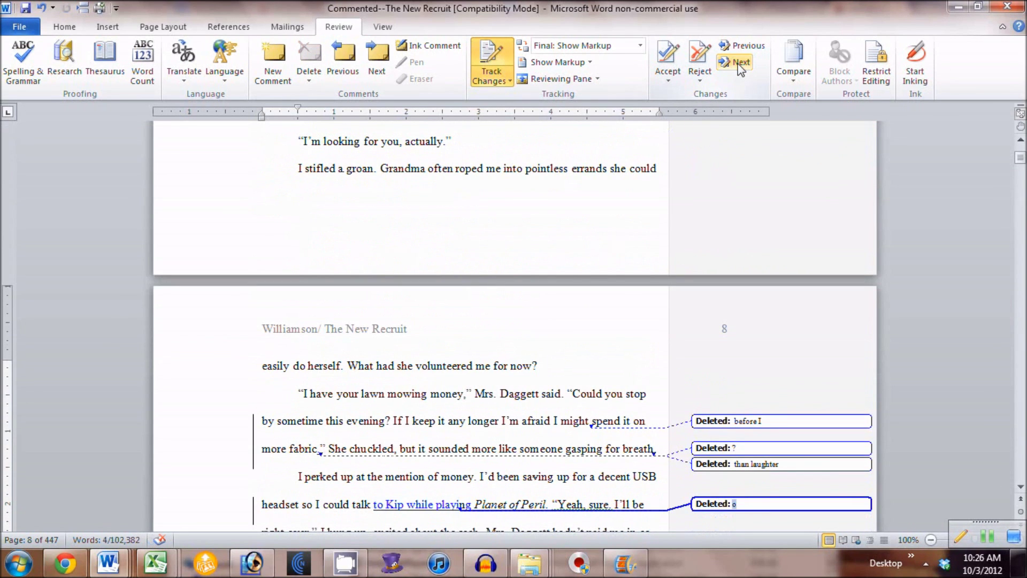
pyautogui.click(739, 63)
pyautogui.click(739, 63)
pyautogui.click(739, 48)
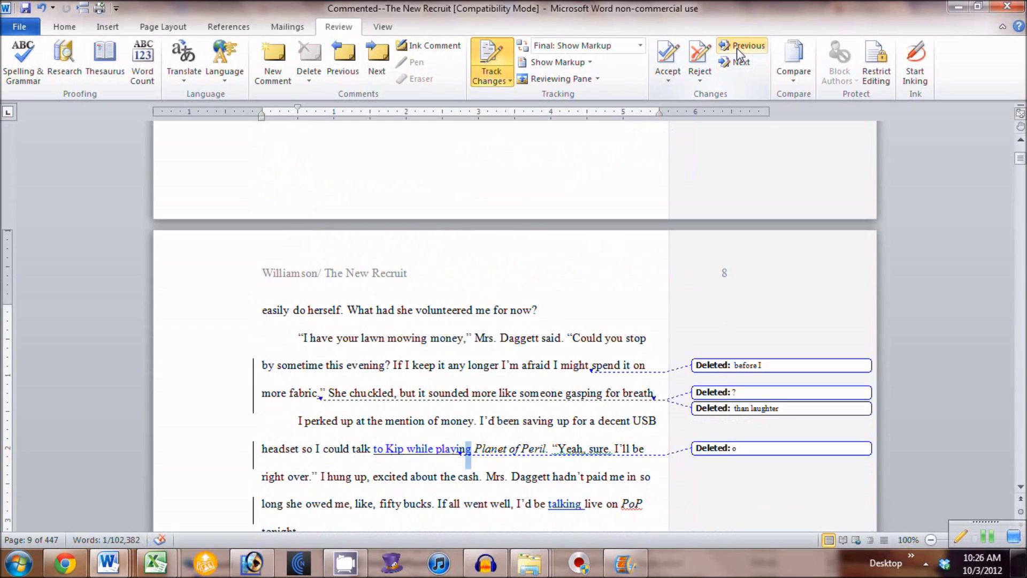
pyautogui.click(740, 49)
pyautogui.click(740, 48)
pyautogui.click(740, 48)
pyautogui.click(740, 48)
pyautogui.click(740, 49)
pyautogui.click(740, 48)
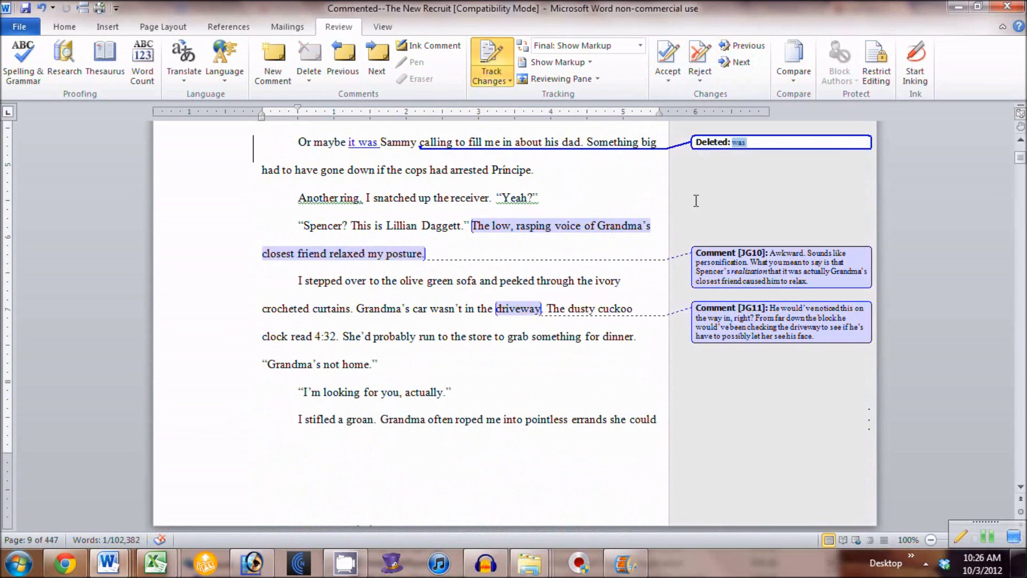
# - Check the Compare options, toggle an editing restriction on and off, and start inking
pyautogui.click(791, 80)
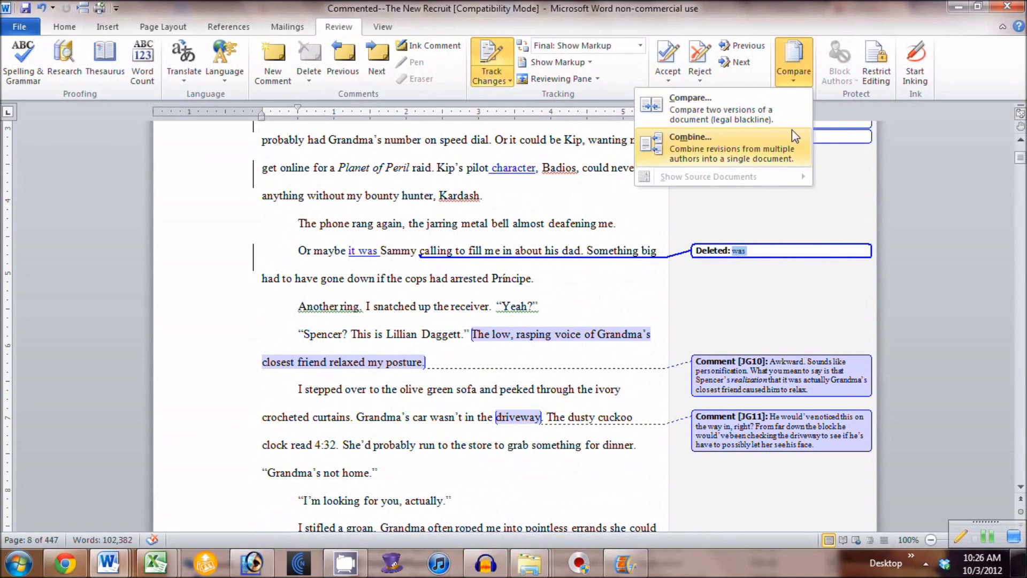
pyautogui.click(797, 79)
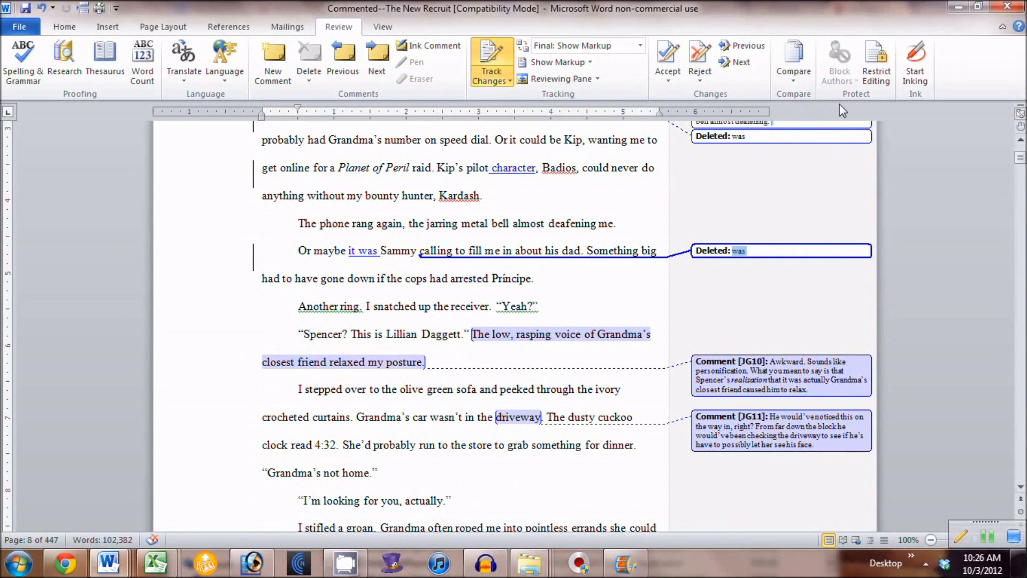
pyautogui.click(879, 70)
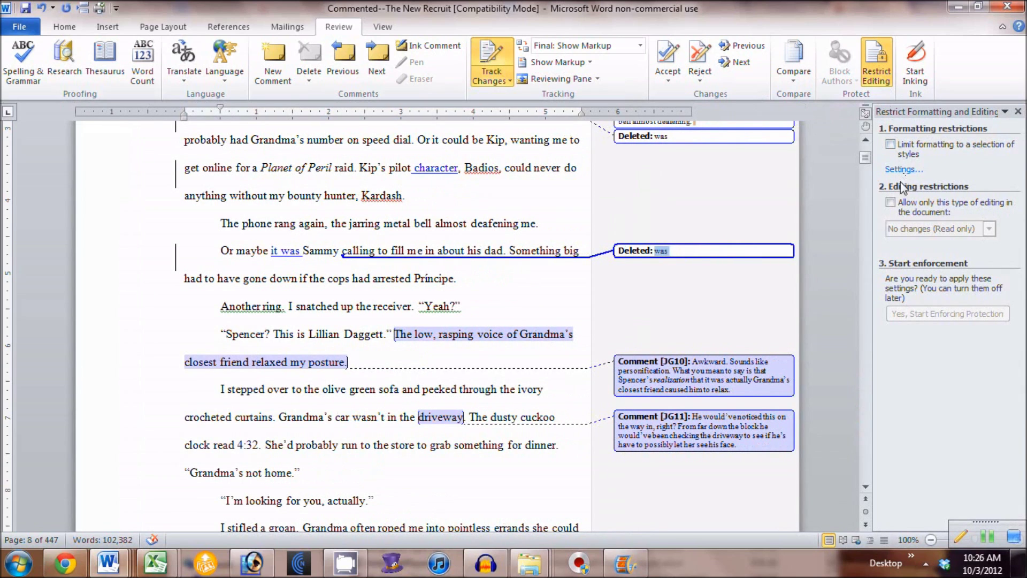
pyautogui.click(891, 204)
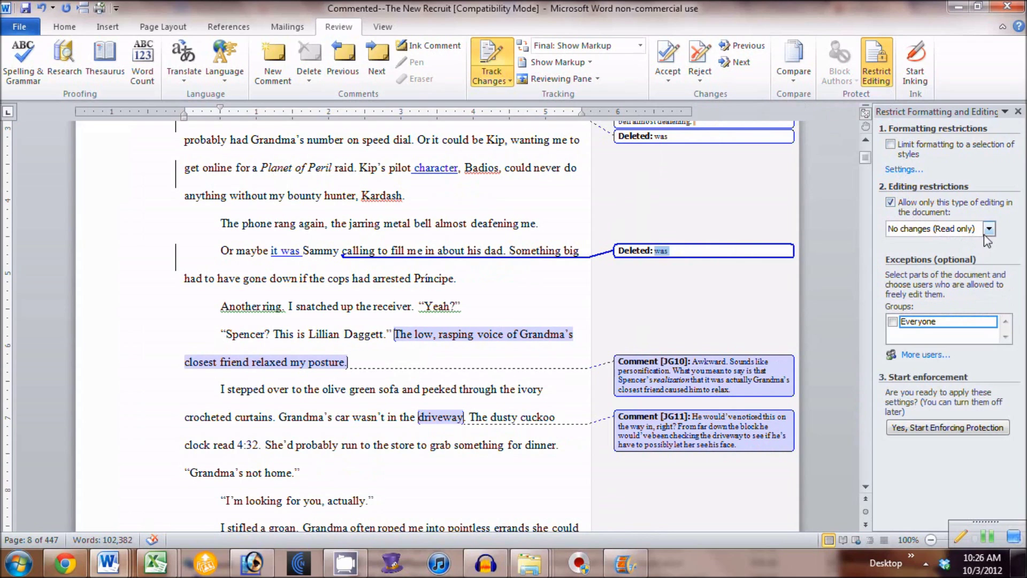
pyautogui.click(891, 202)
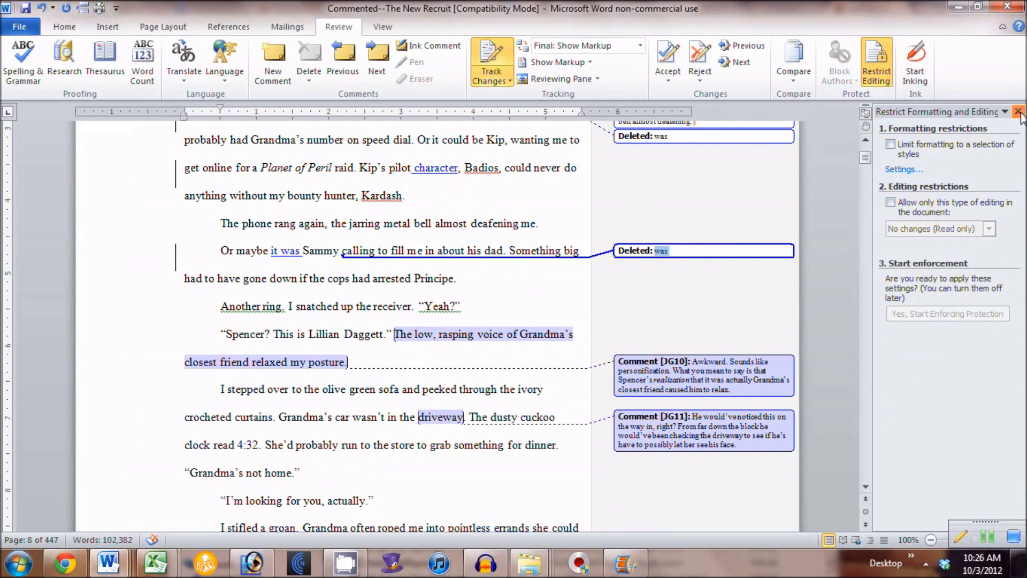
pyautogui.click(1018, 111)
pyautogui.click(919, 67)
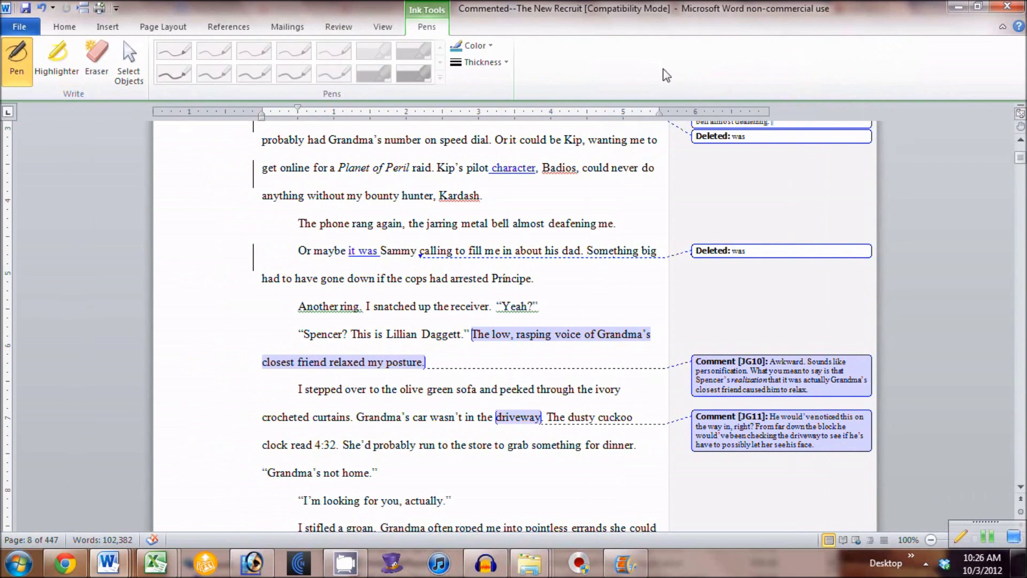
# - Scribble red pen ink across the 'jarring metal bell' line
pyautogui.click(473, 46)
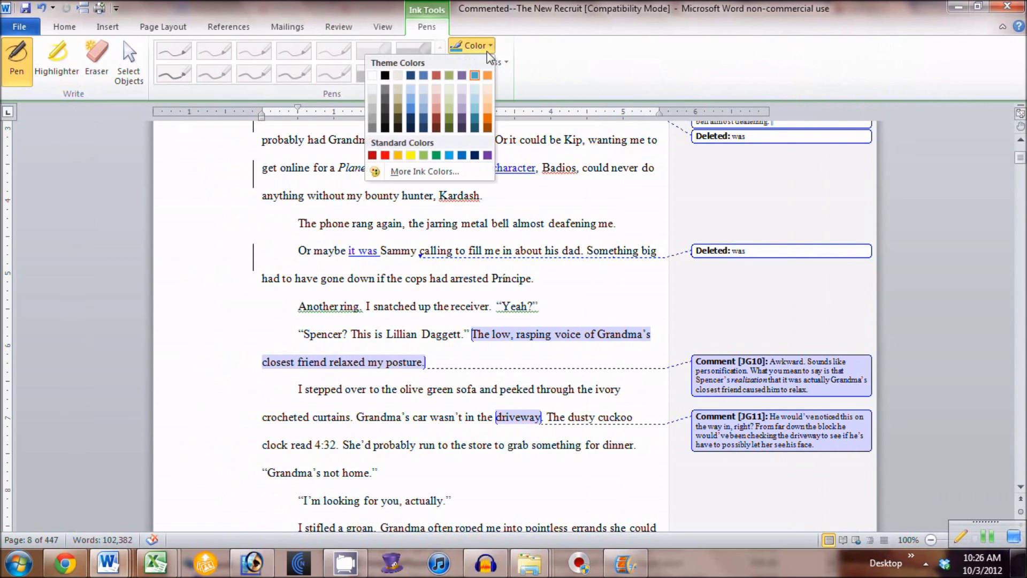
pyautogui.click(386, 157)
pyautogui.moveTo(458, 258)
pyautogui.mouseDown()
pyautogui.moveTo(435, 225)
pyautogui.moveTo(472, 262)
pyautogui.moveTo(541, 213)
pyautogui.moveTo(600, 239)
pyautogui.mouseUp()
# - Highlight the phone-rang sentence with yellow highlighter ink and return to reviewing
pyautogui.click(57, 59)
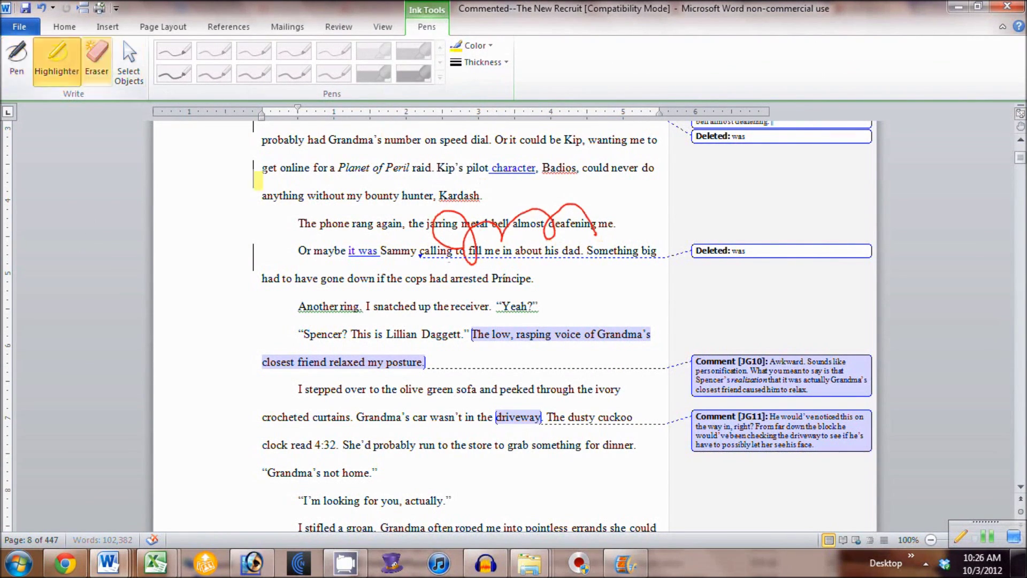
pyautogui.moveTo(289, 223); pyautogui.dragTo(605, 223)
pyautogui.click(338, 26)
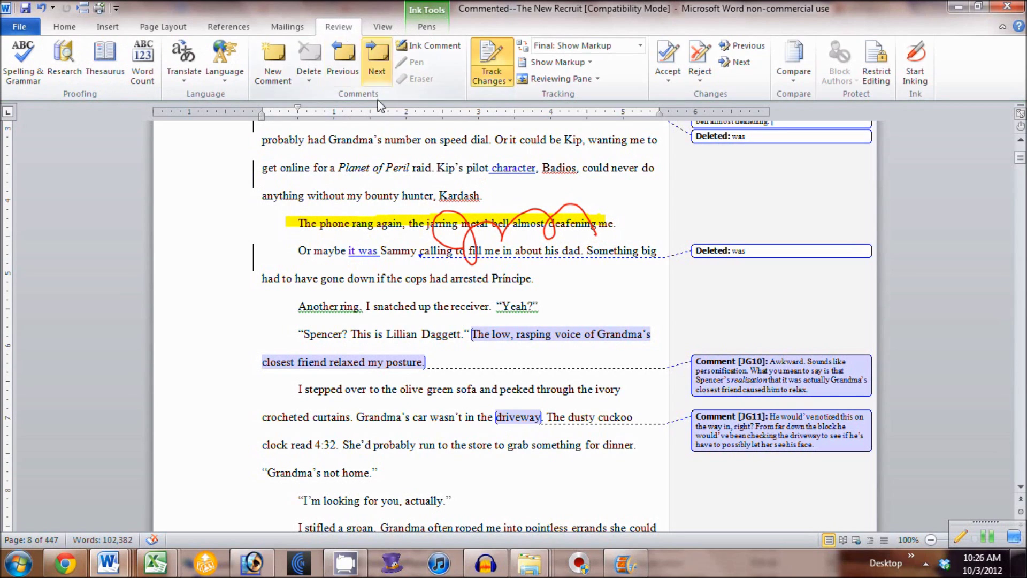